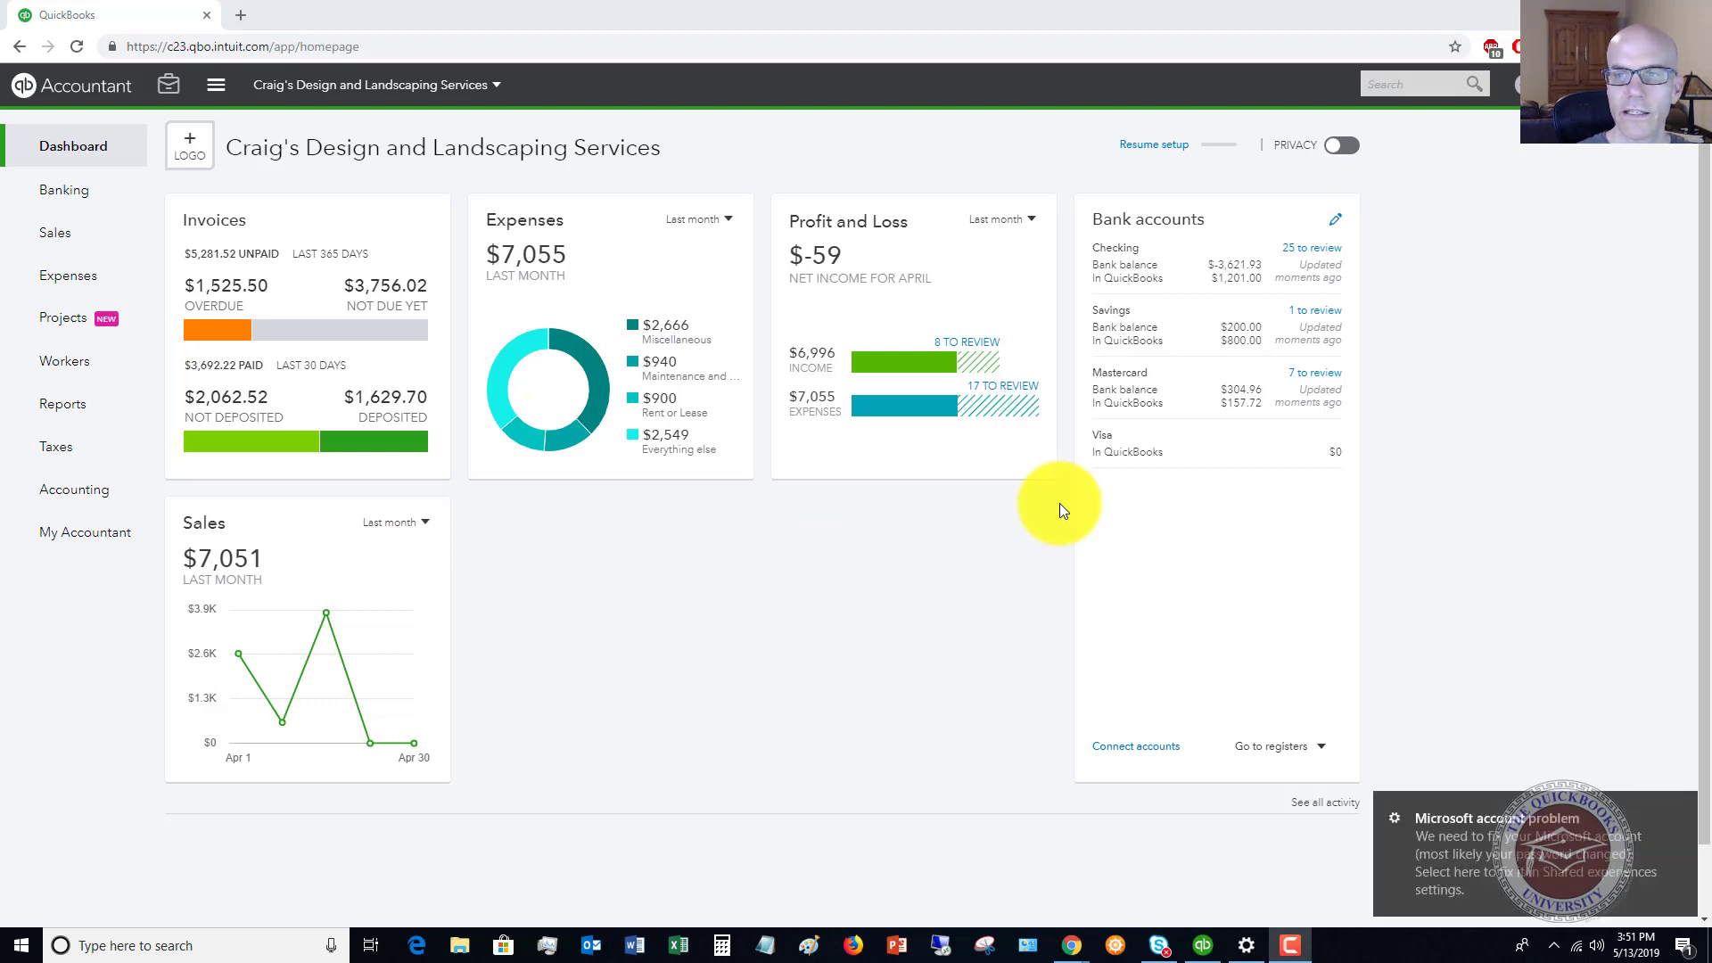
Step: Close the Microsoft account problem notification covering the dashboard's bottom-right corner
left_click(1682, 808)
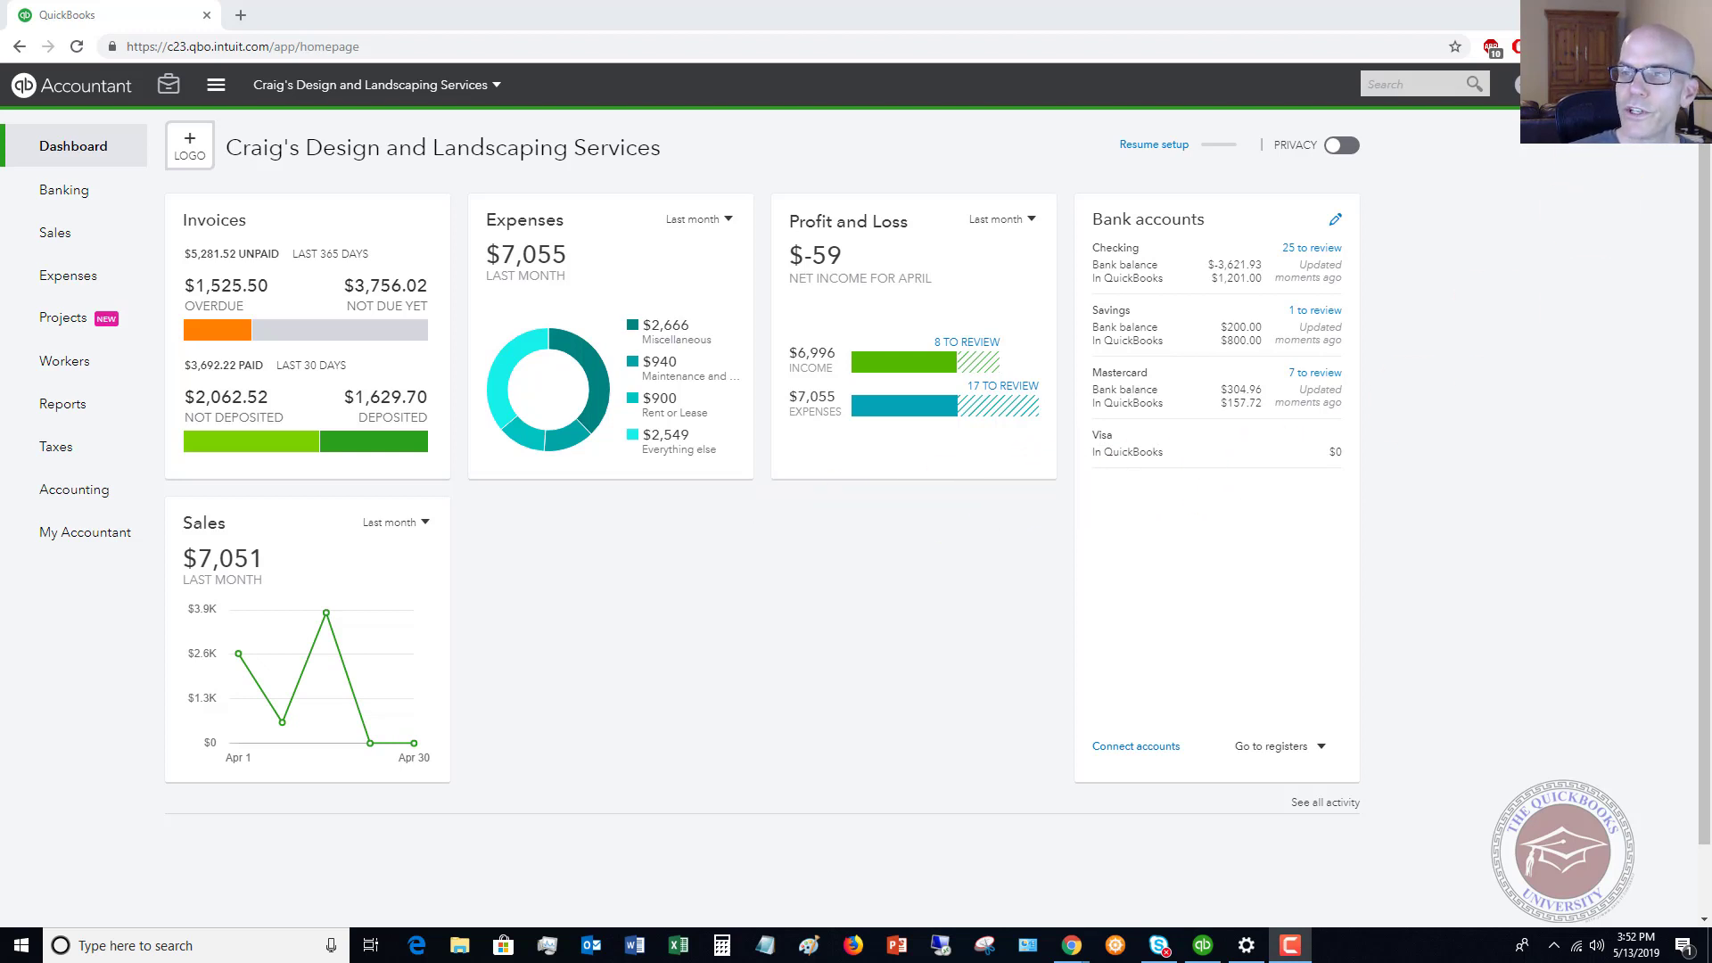
Step: Open the Checking account register from the Chart of Accounts
left_click(1523, 85)
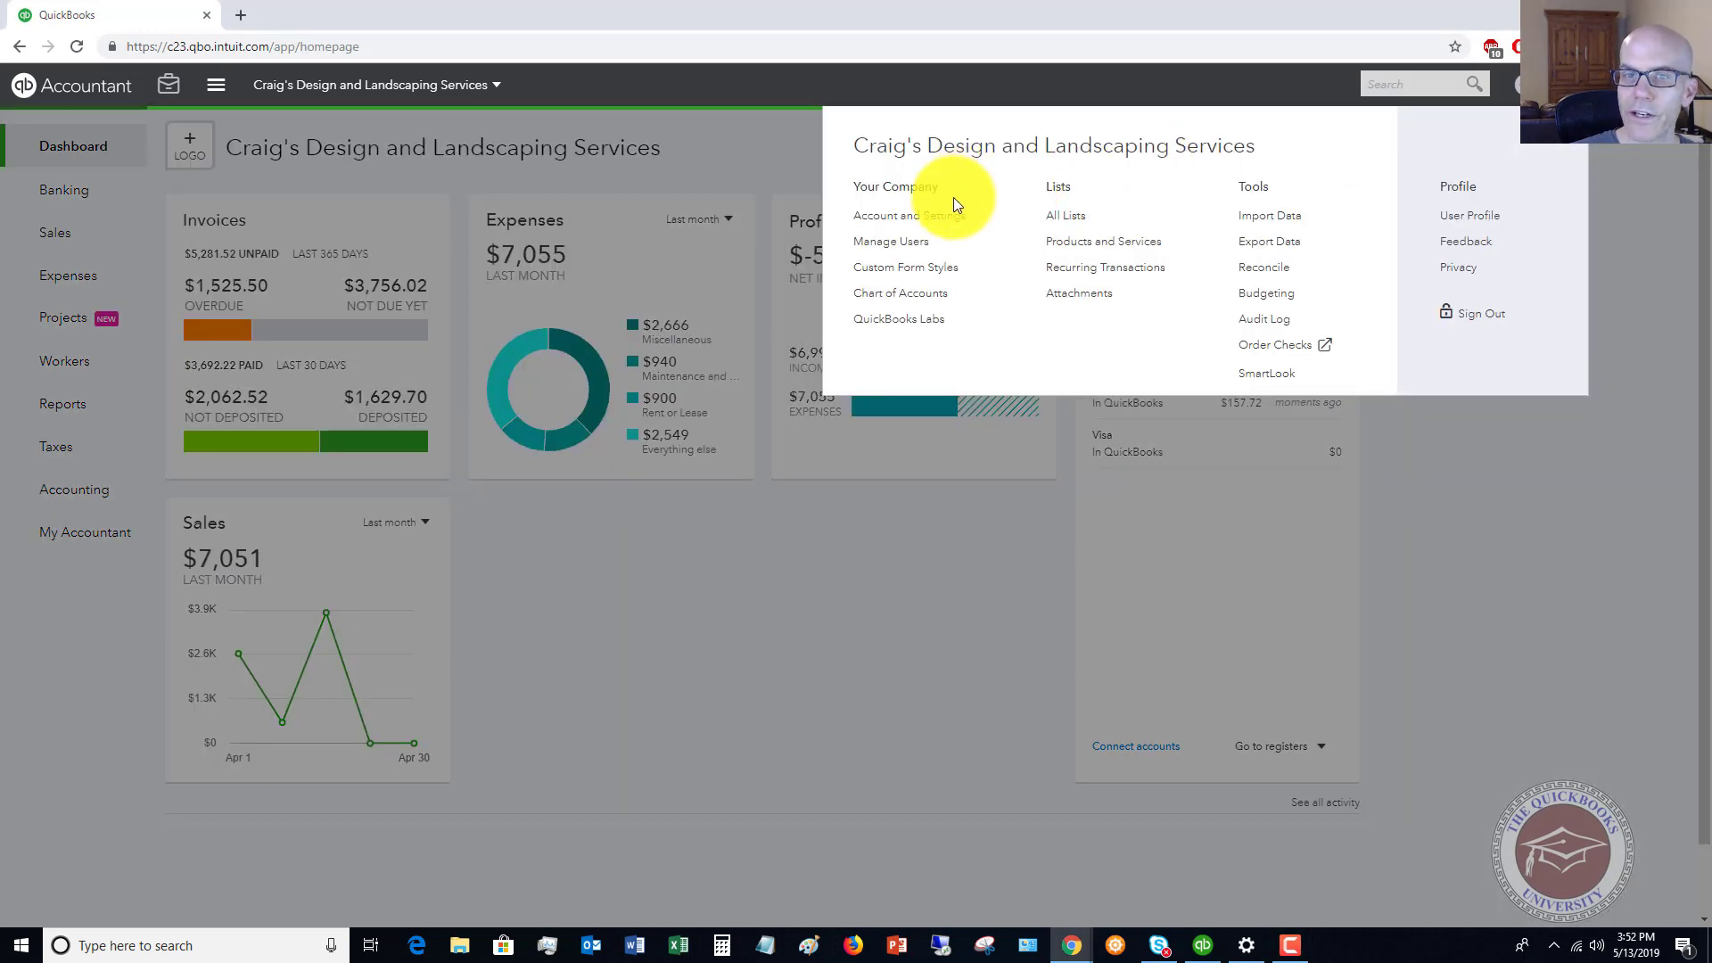
left_click(903, 294)
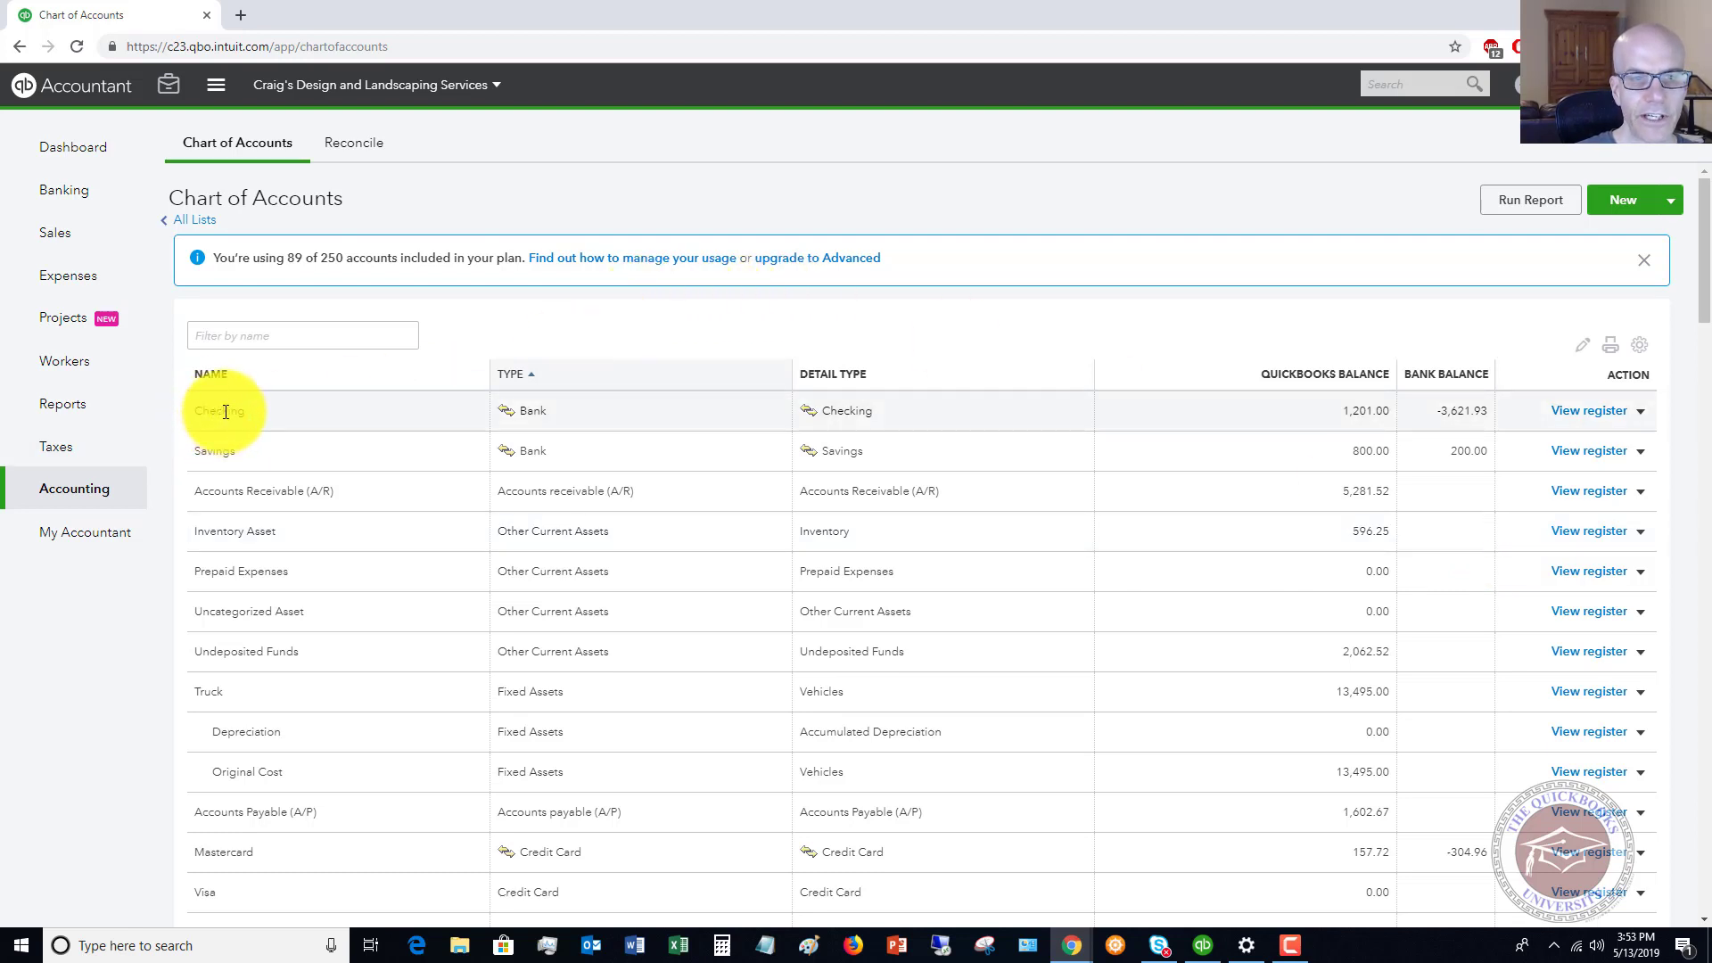
left_click(1576, 427)
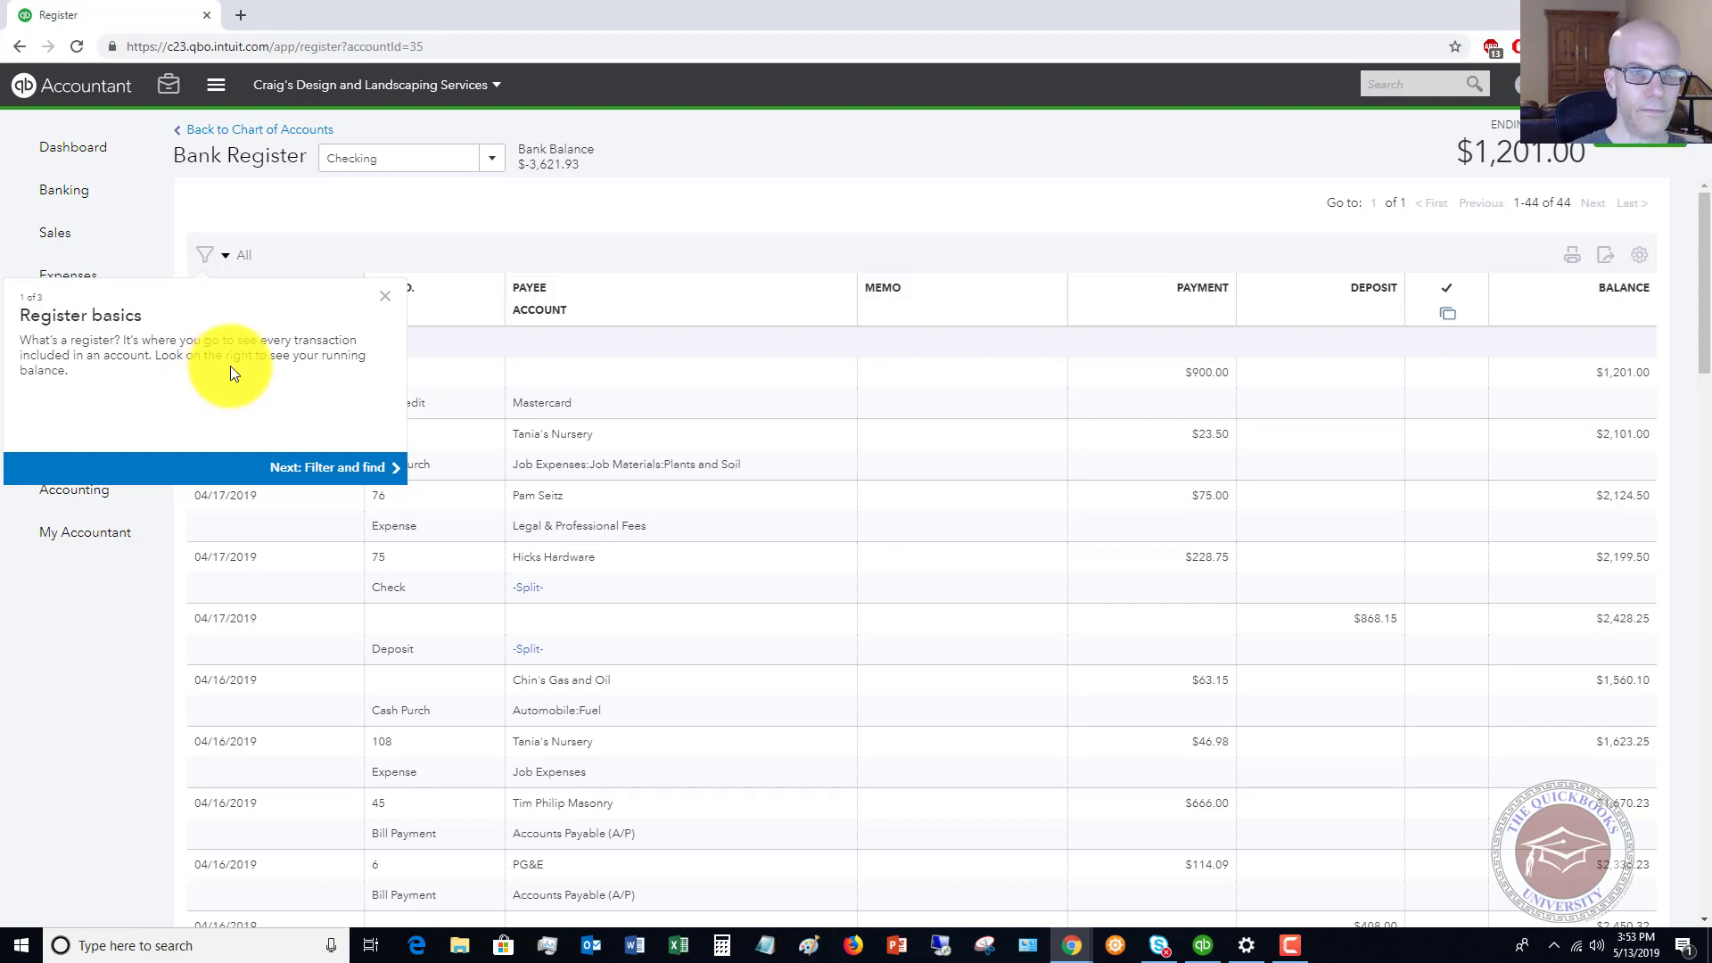
Step: Dismiss the Register basics tour and list the addable transaction types (Check, Deposit, Transfer…)
left_click(388, 304)
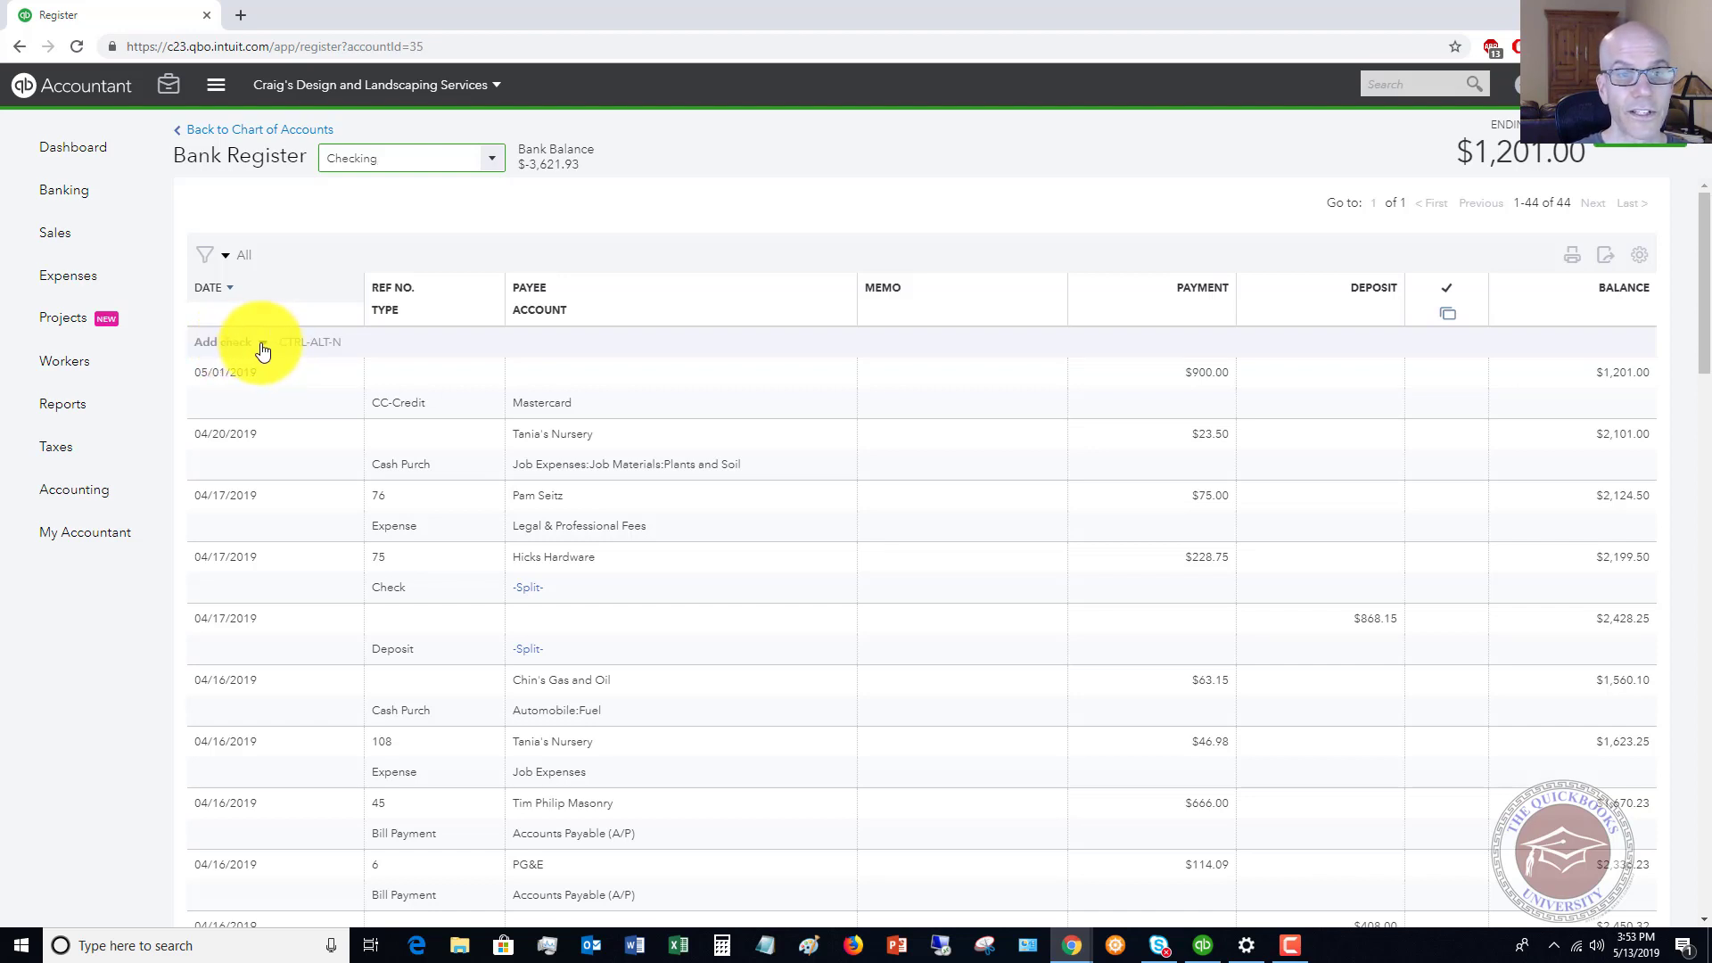
left_click(262, 348)
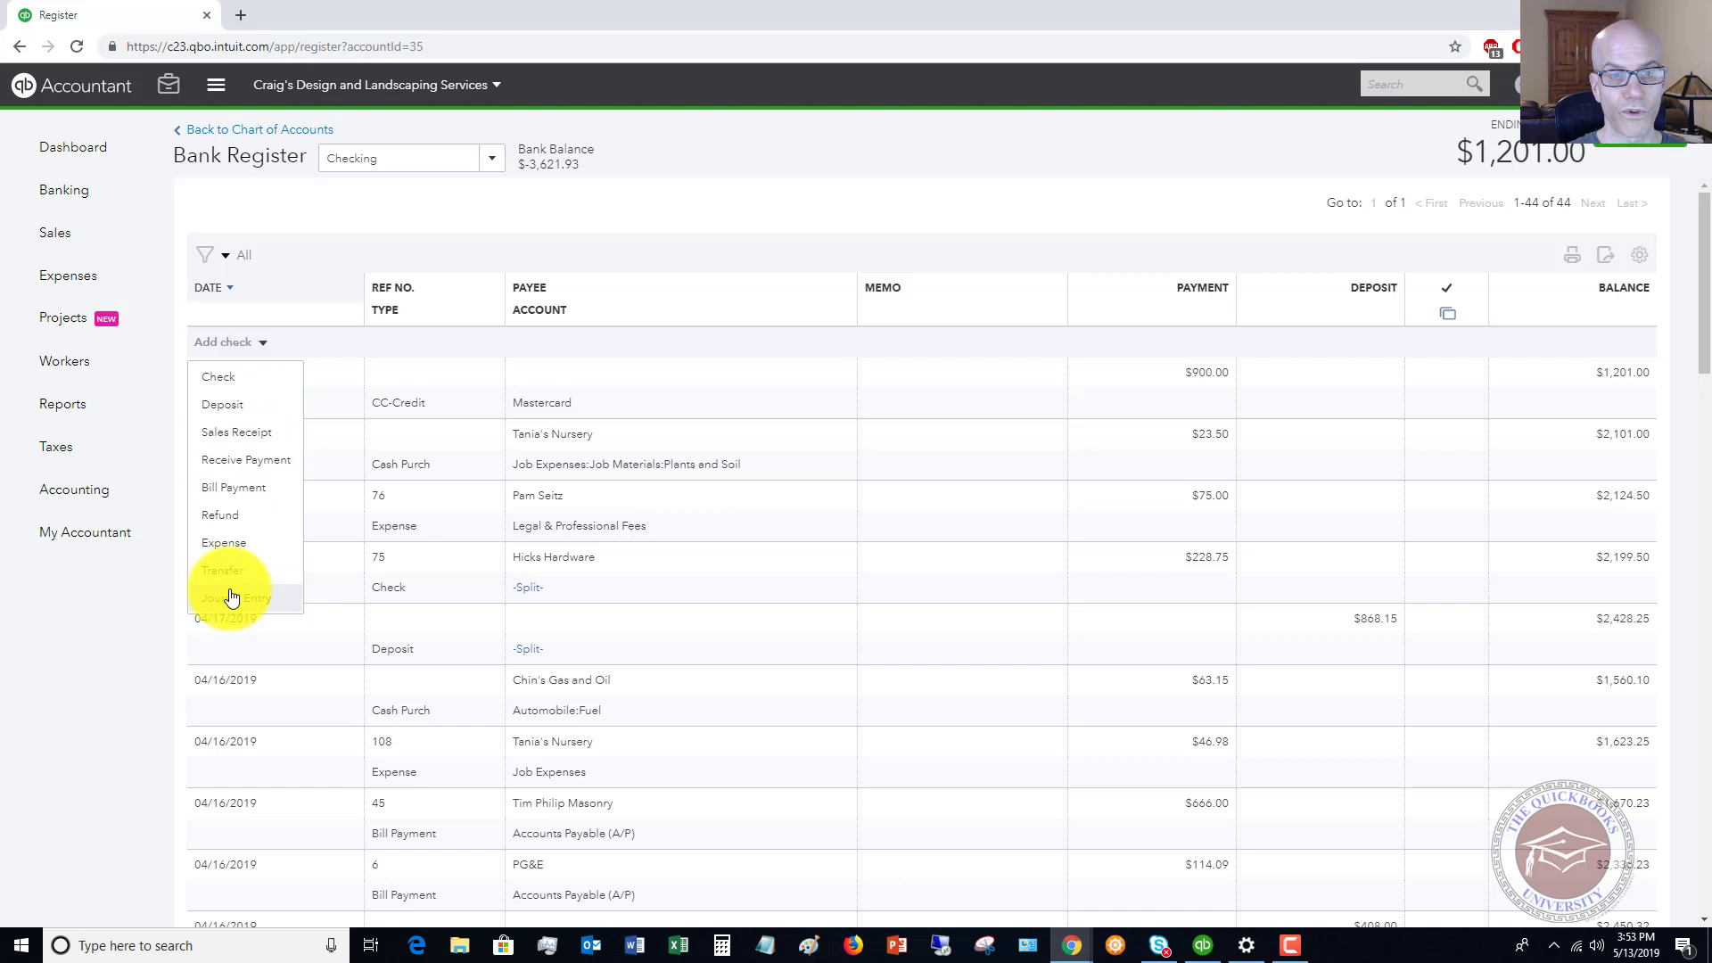
Step: Start a new check numbered 5427, payable to Bob's Burger Joint
left_click(239, 378)
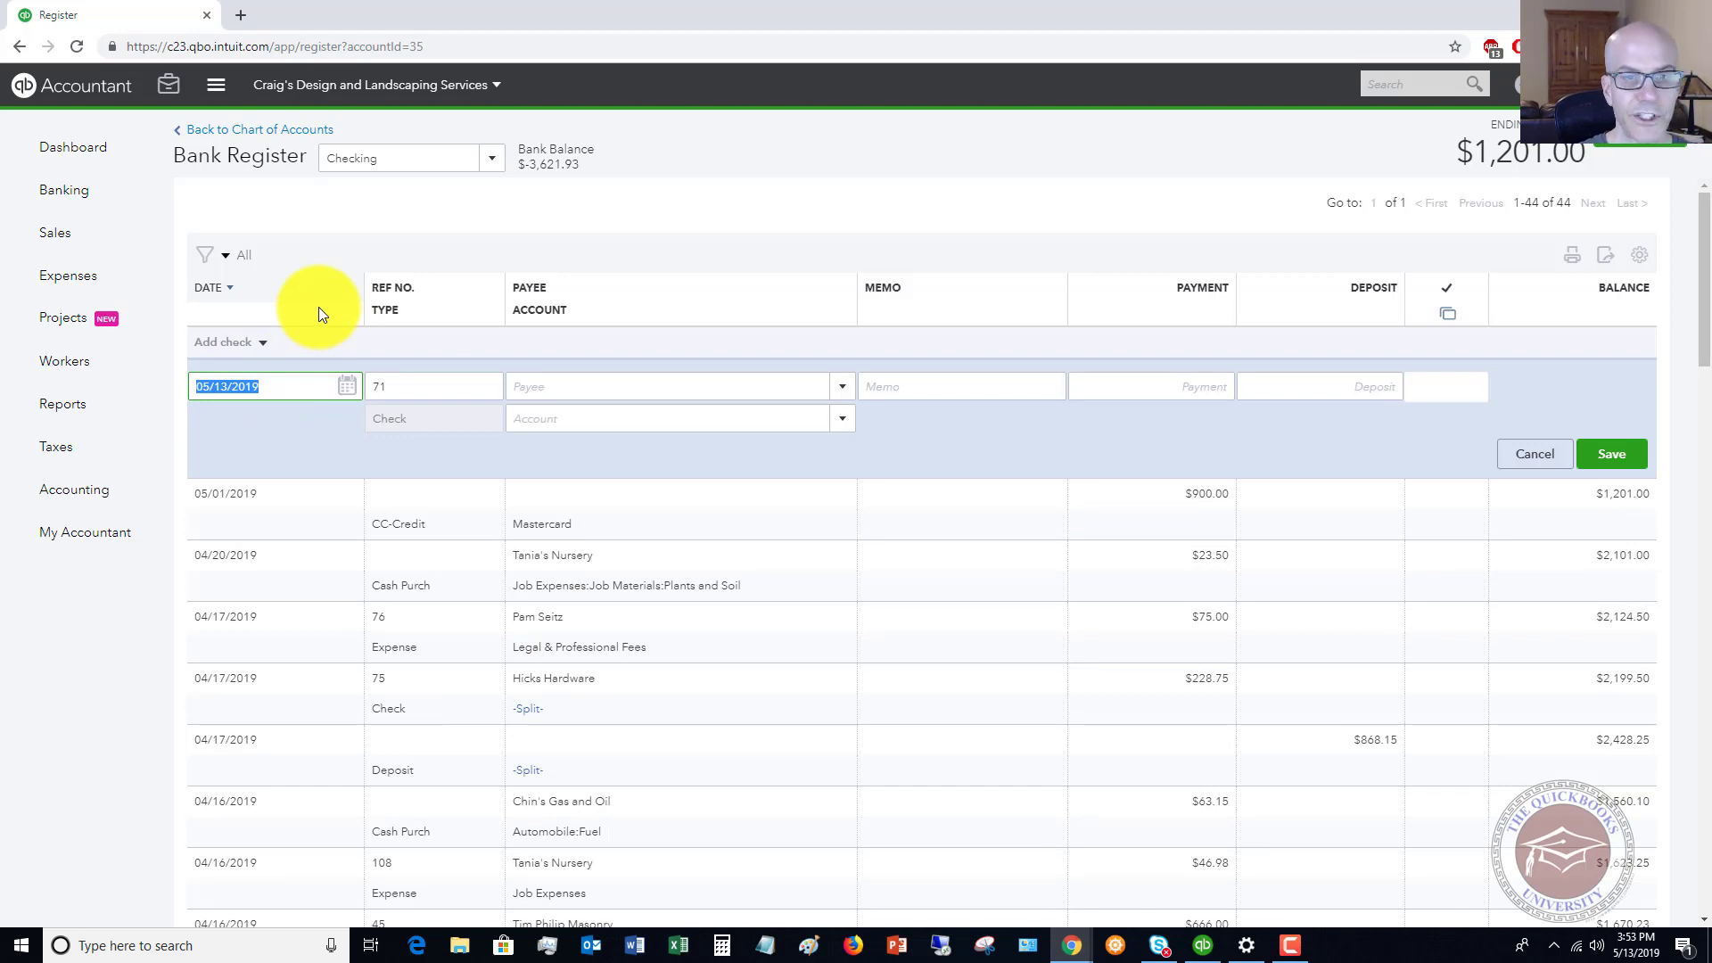
key("Tab")
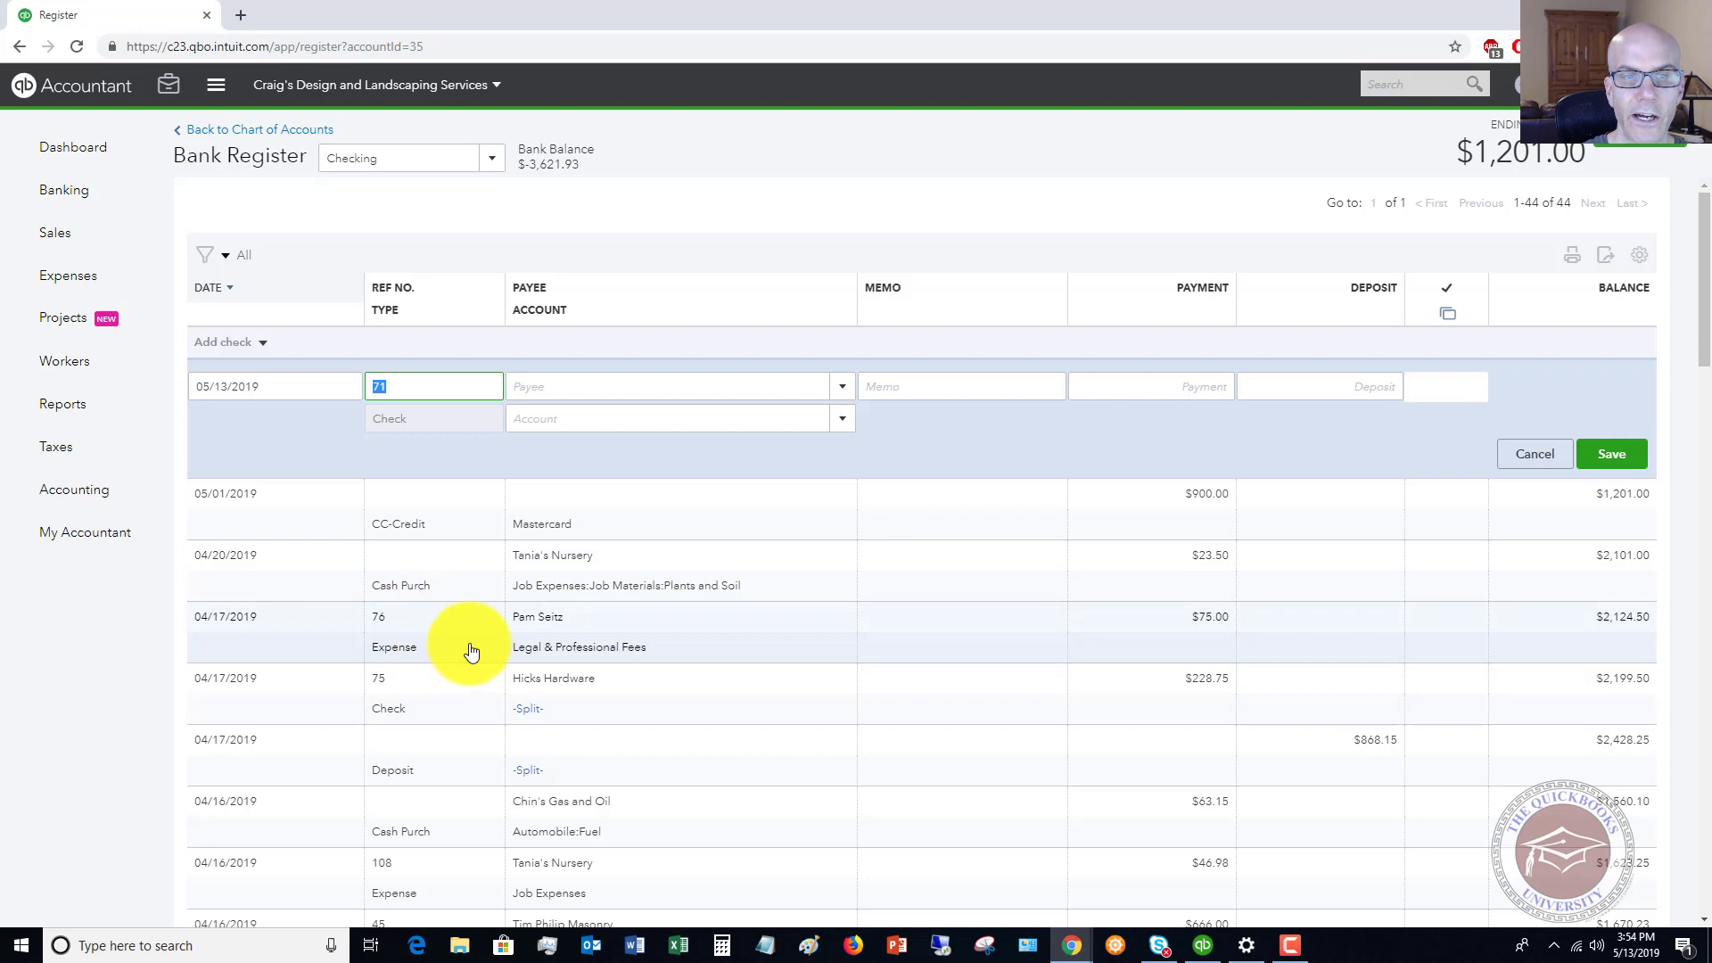
type("5")
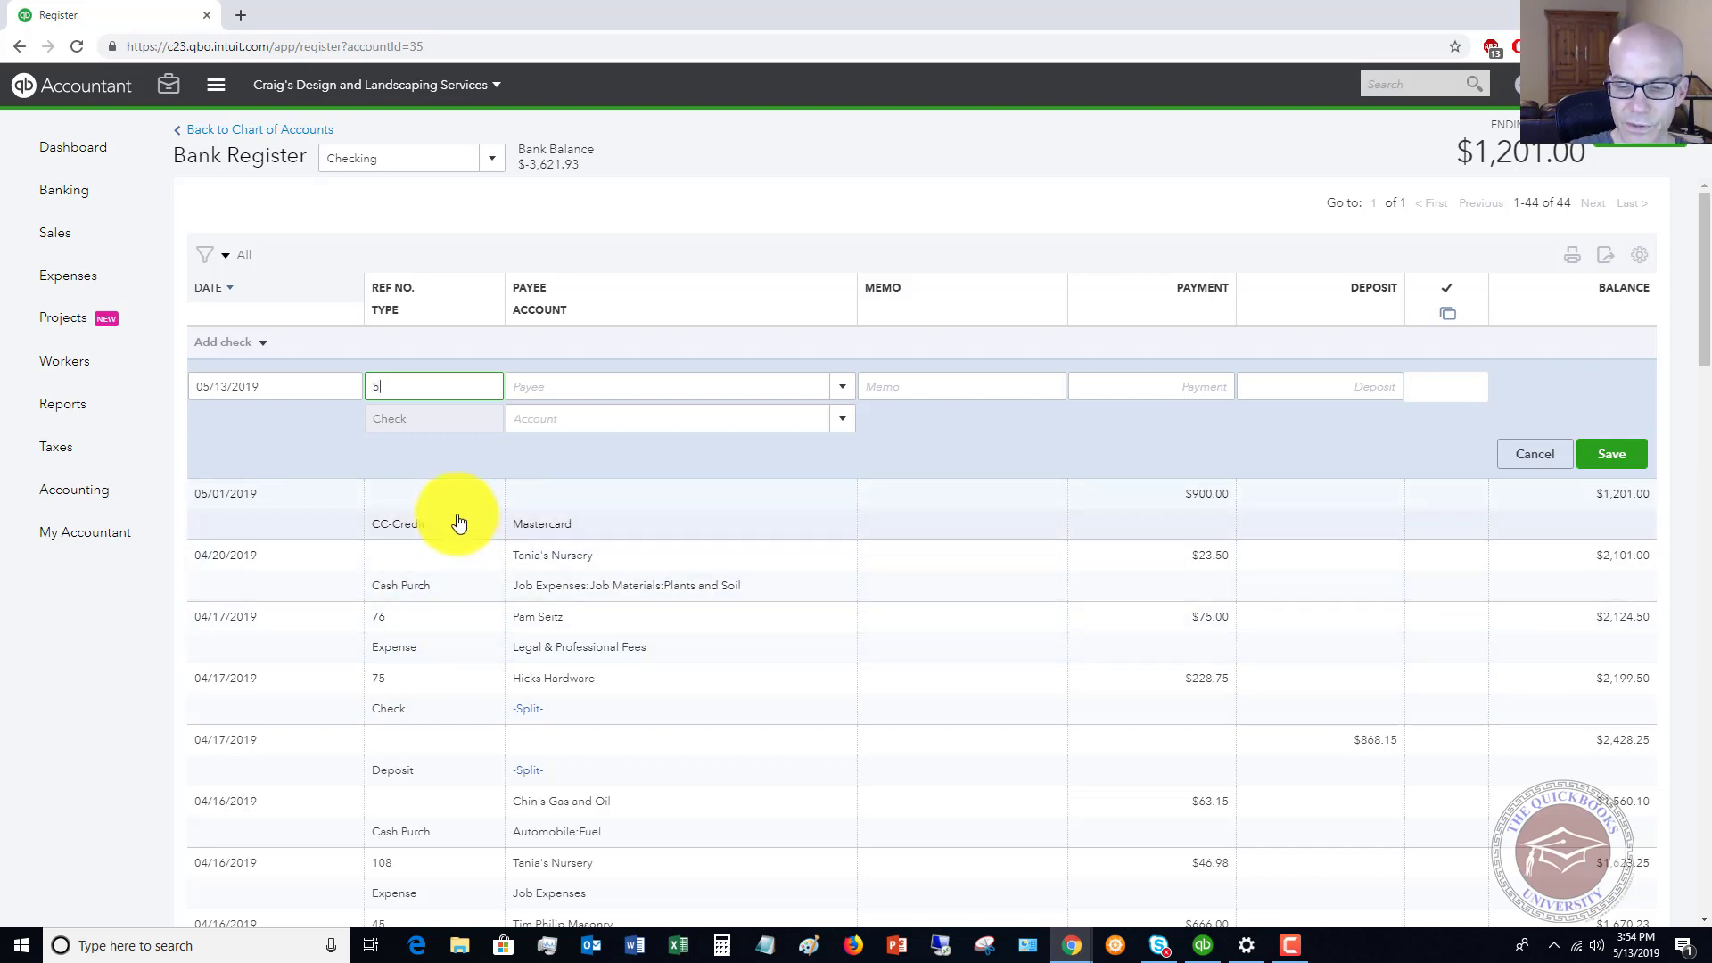
type("427")
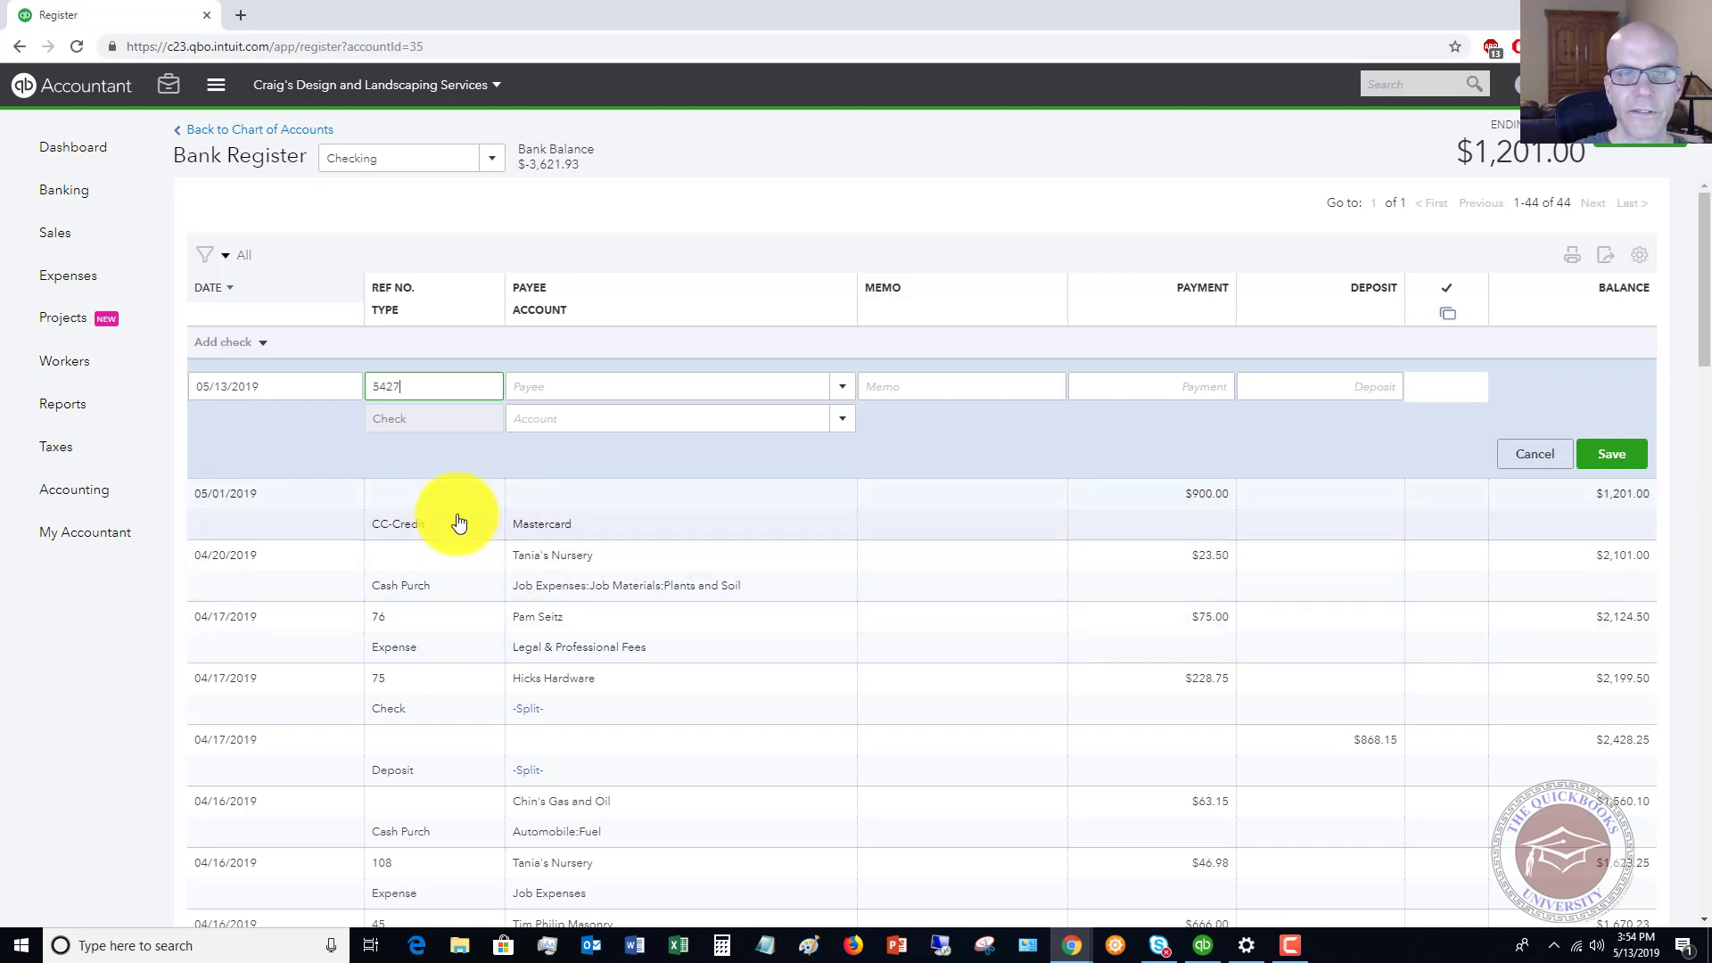
key("Tab")
left_click(842, 389)
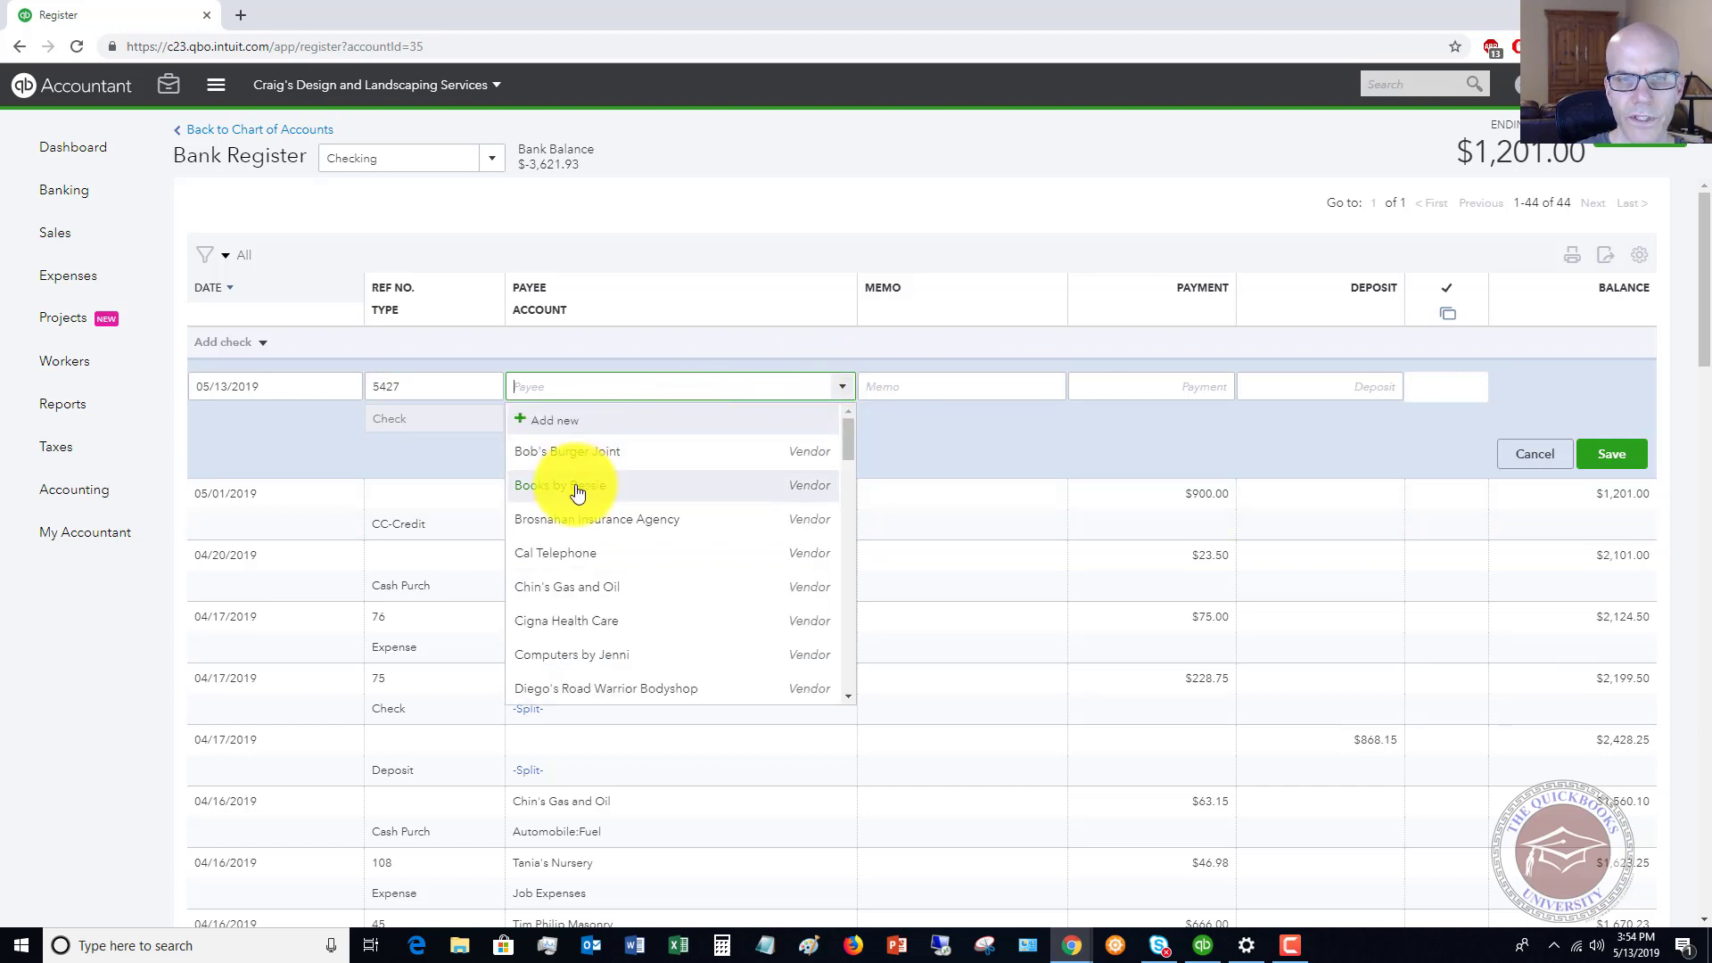
left_click(585, 453)
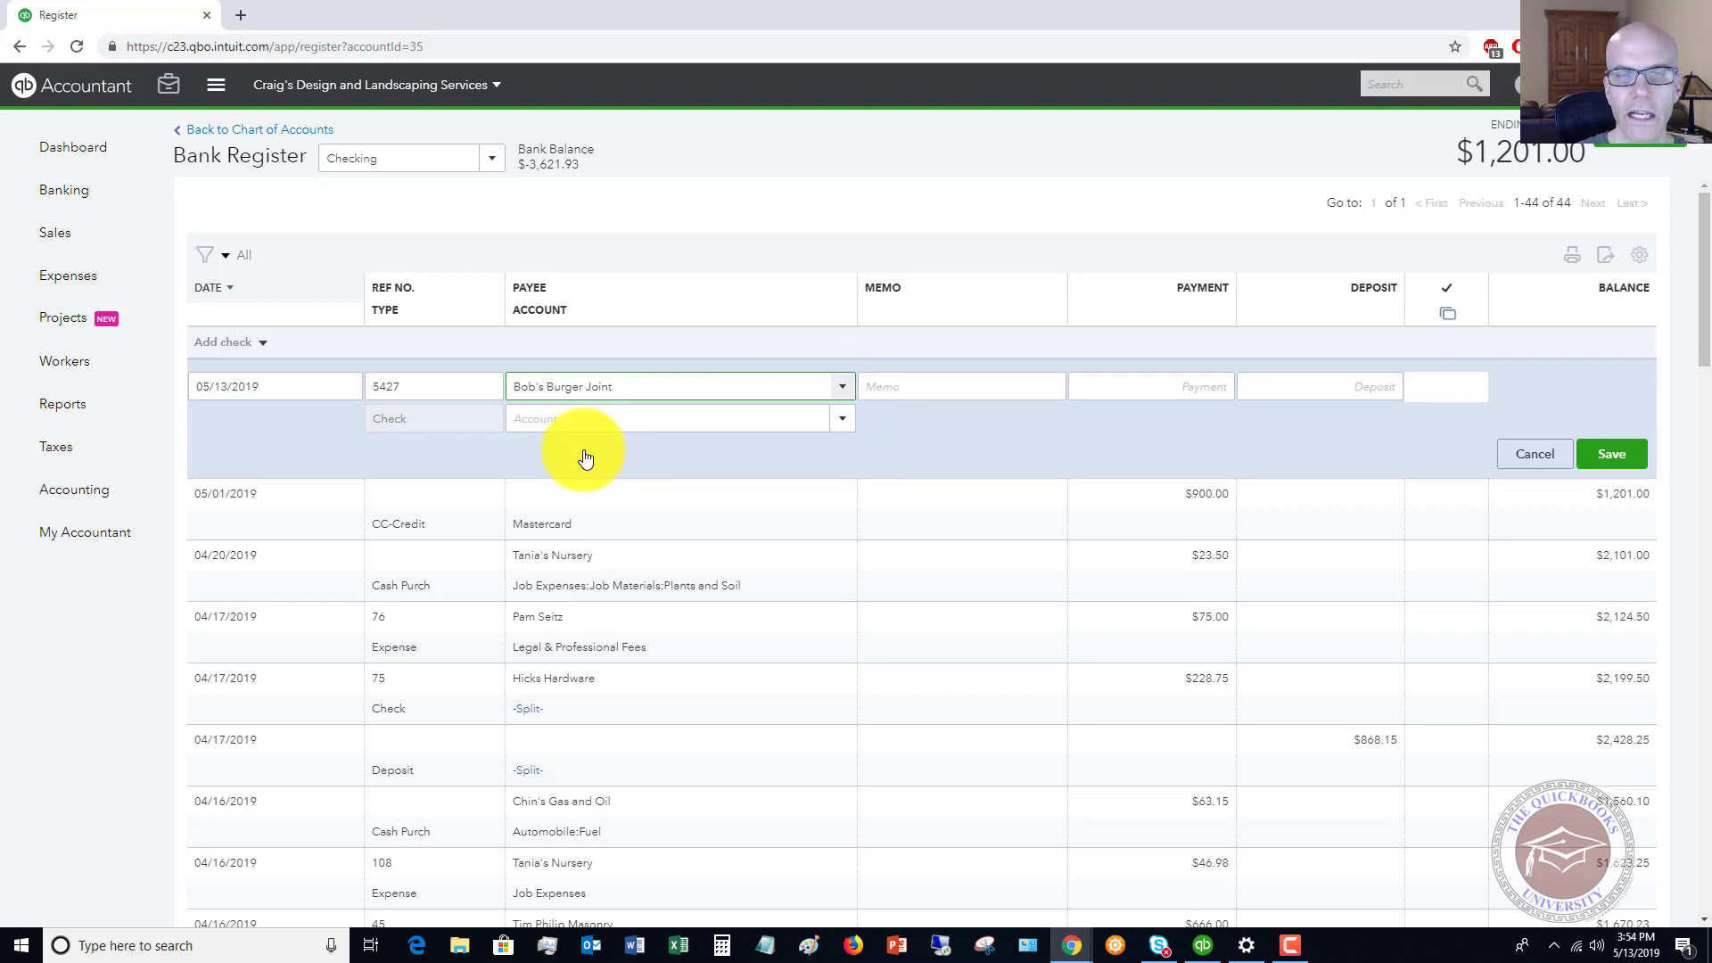
Step: Give the check the memo 'Staff Meeting' and a payment of 54.23
key("Tab")
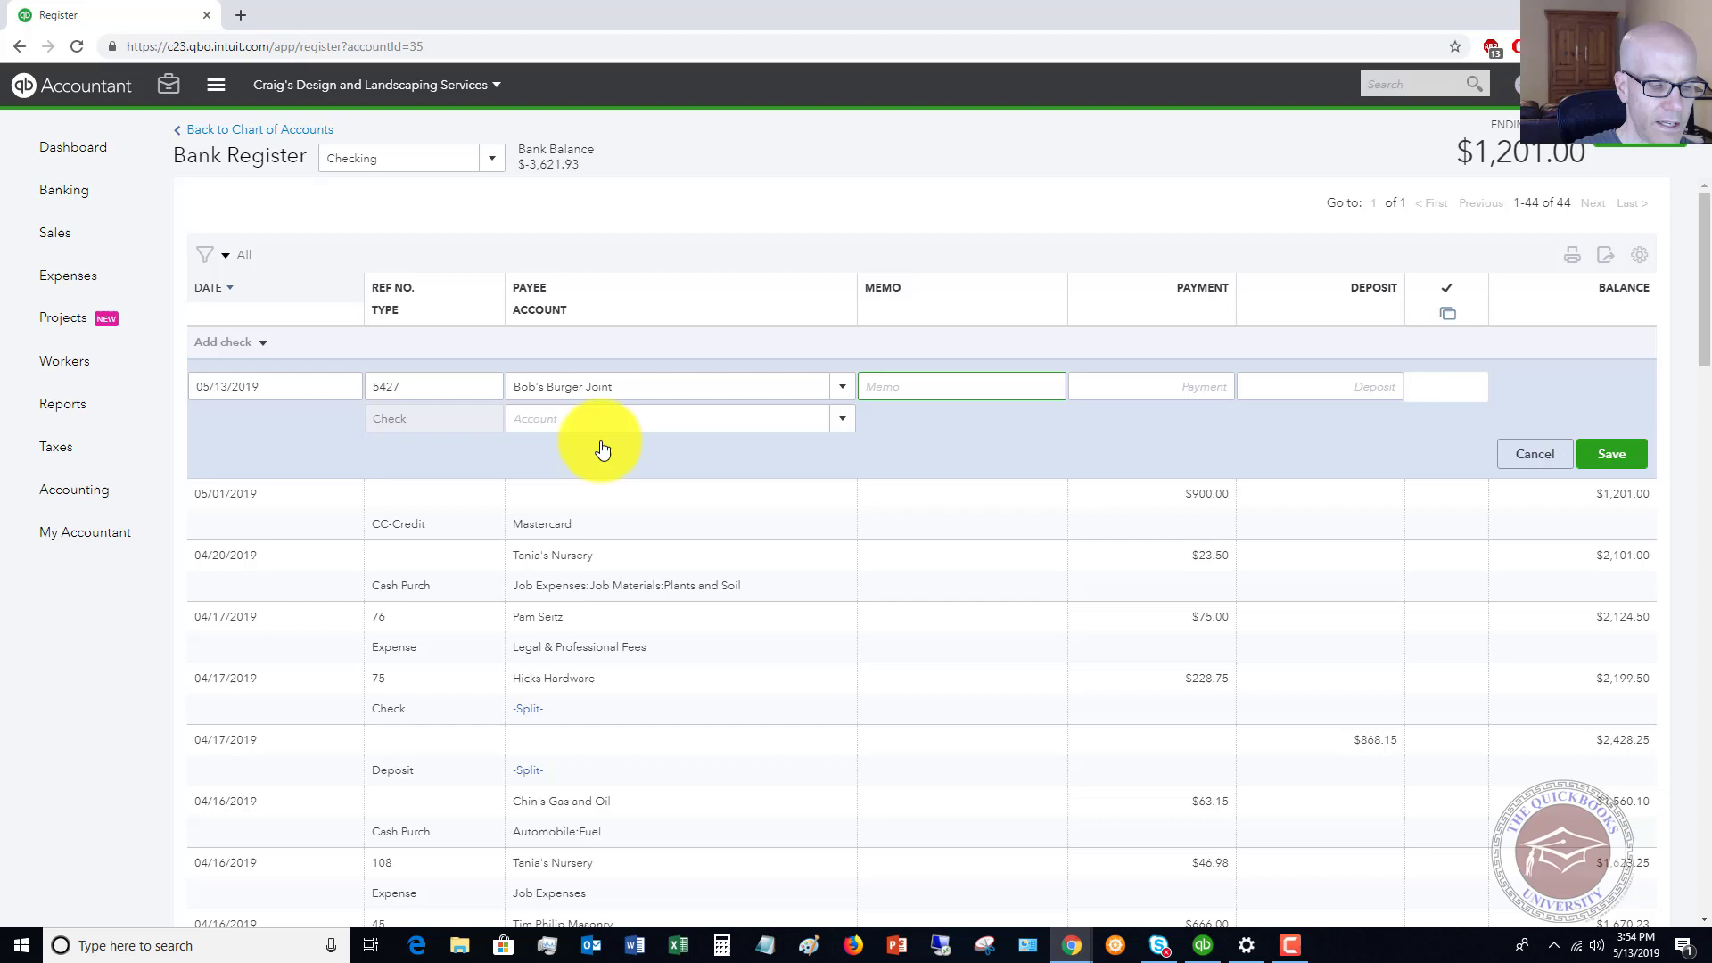
type("Staff Meeting")
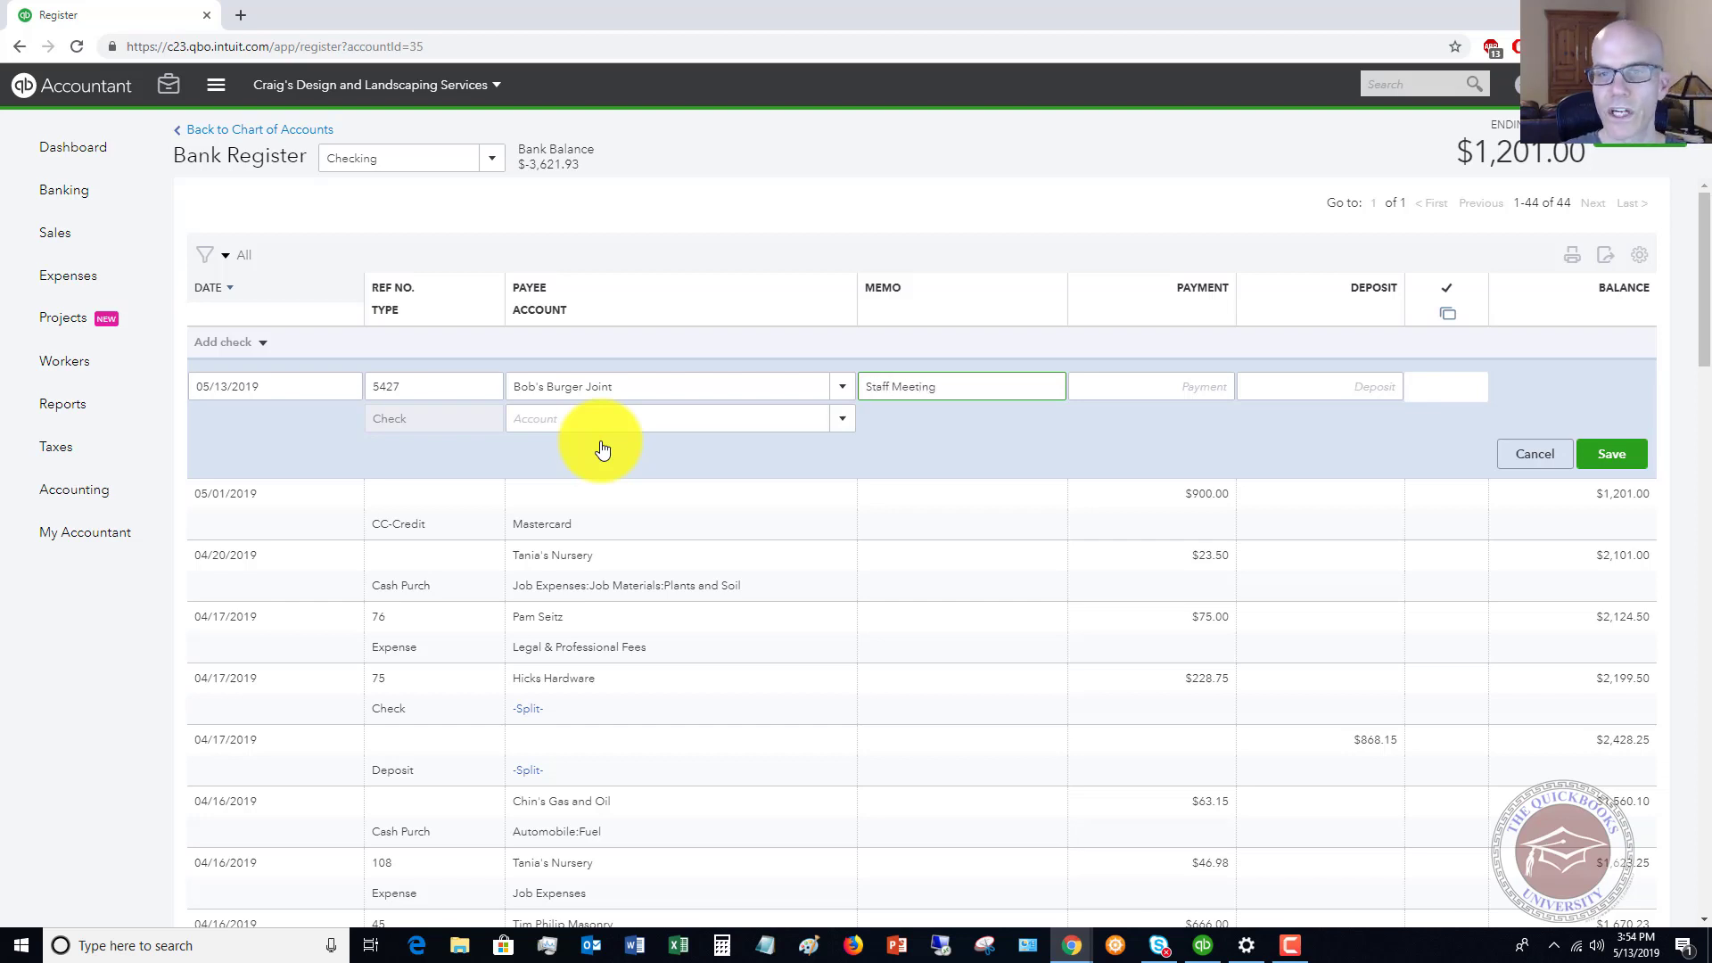
key("Tab")
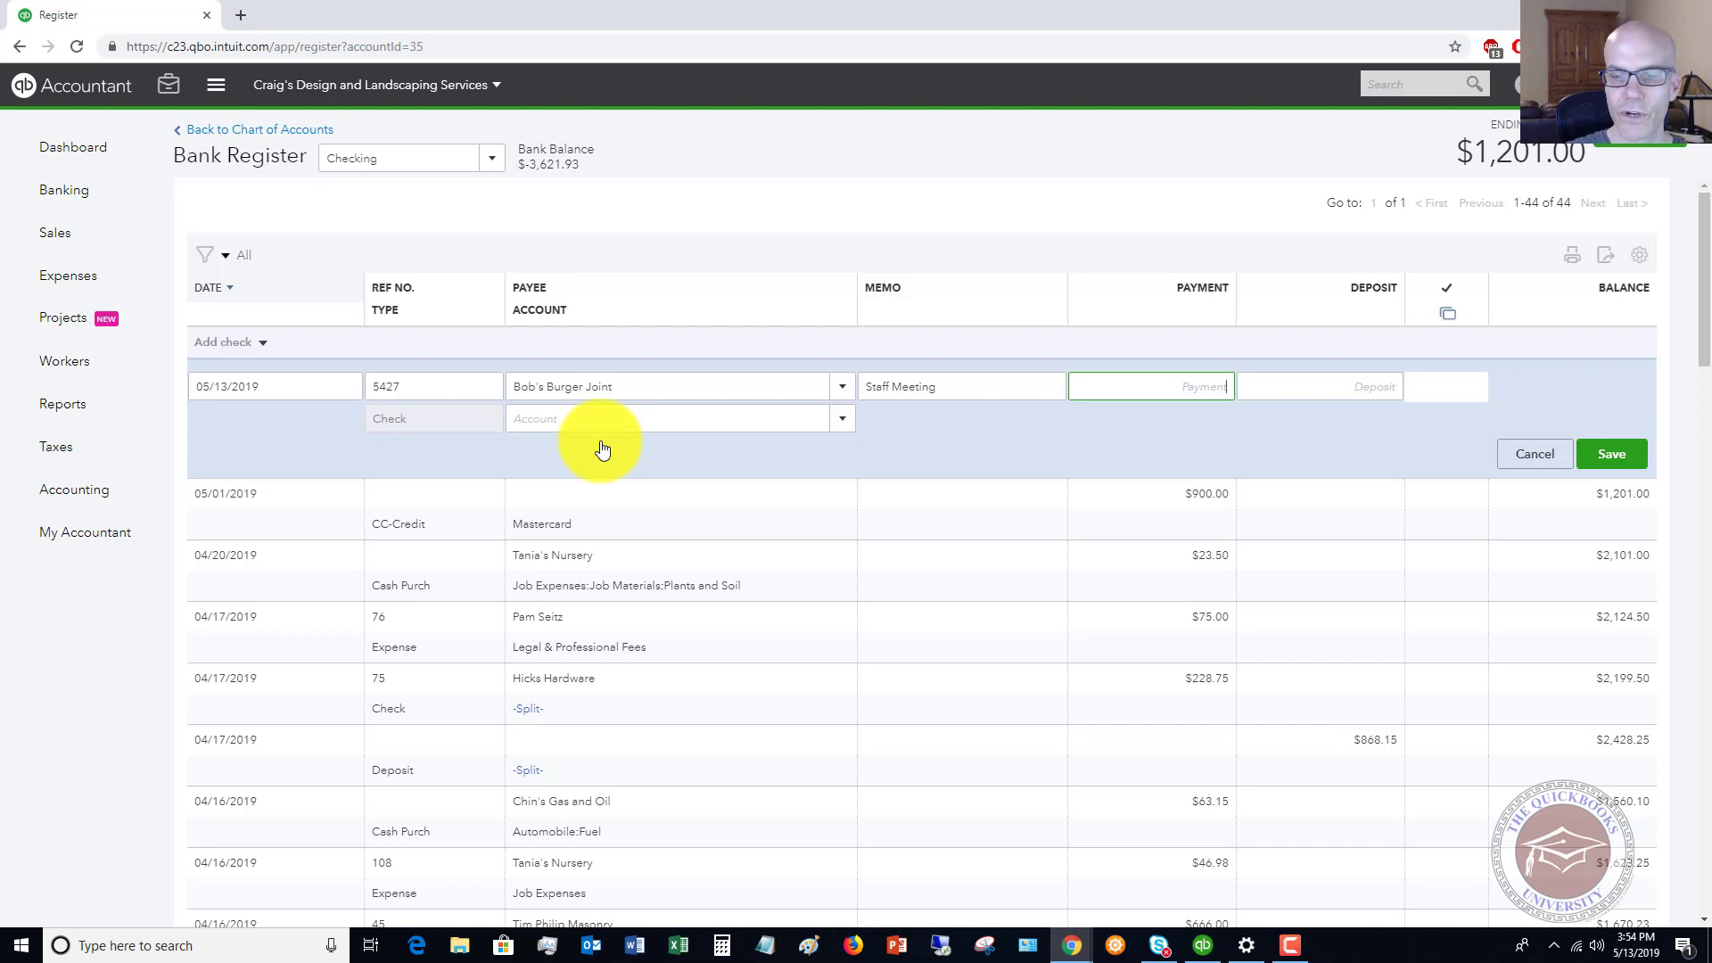
type("54.23")
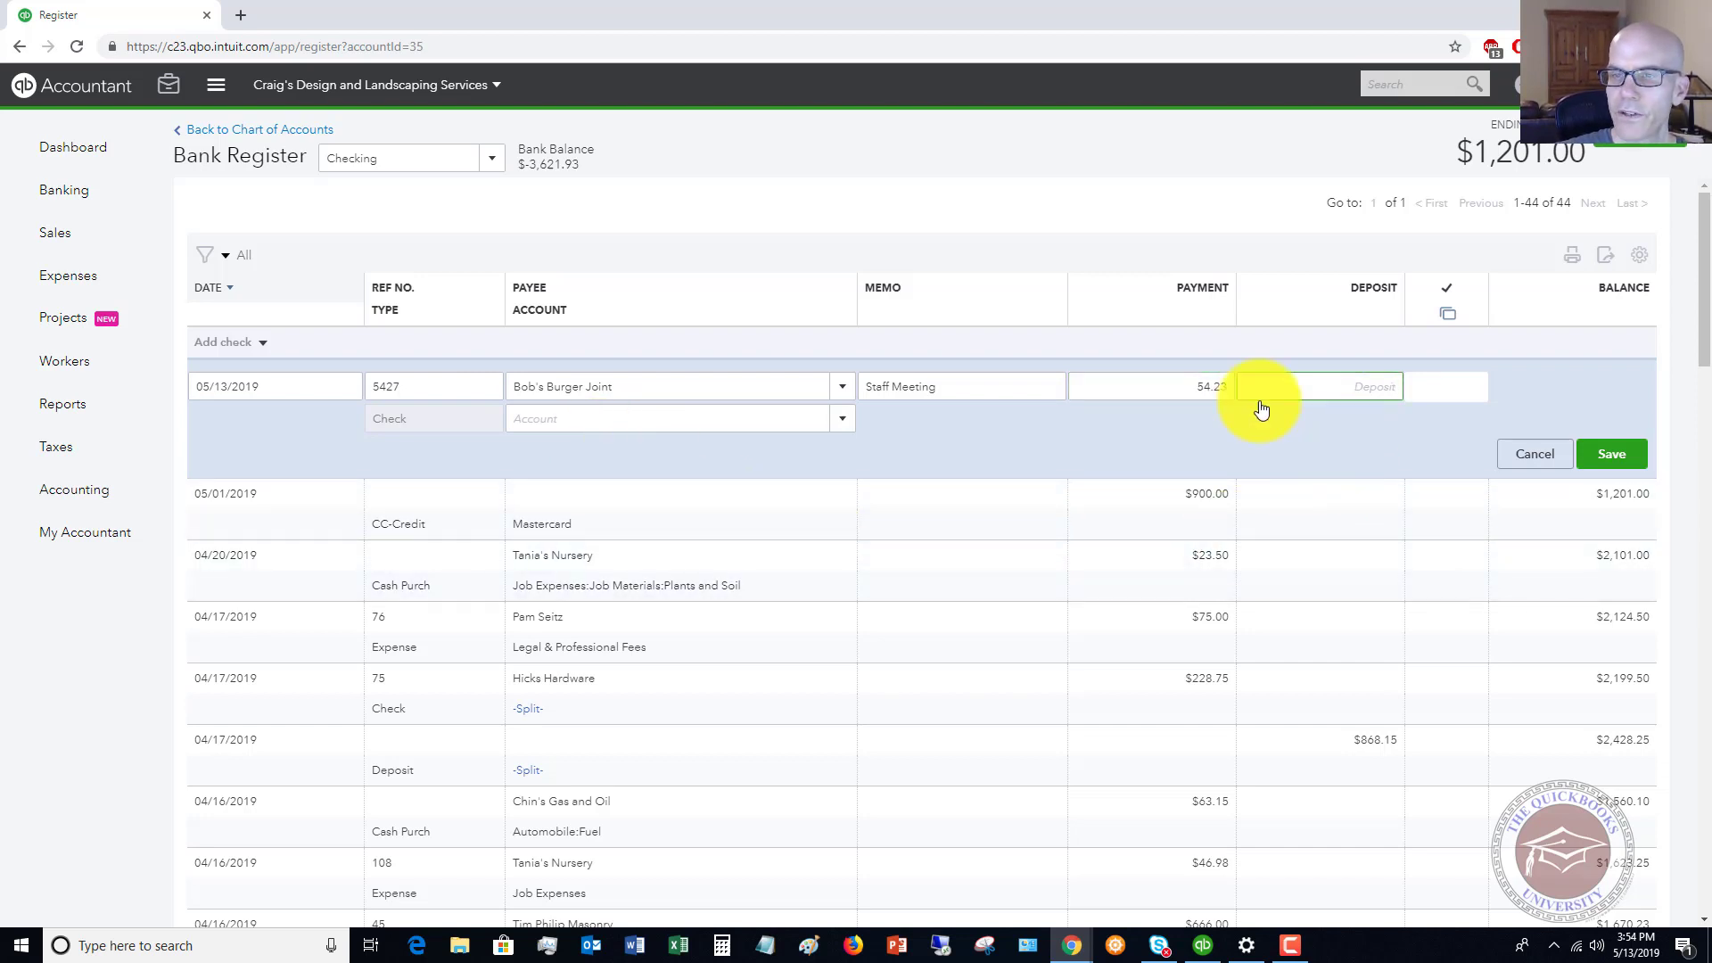
left_click(1354, 379)
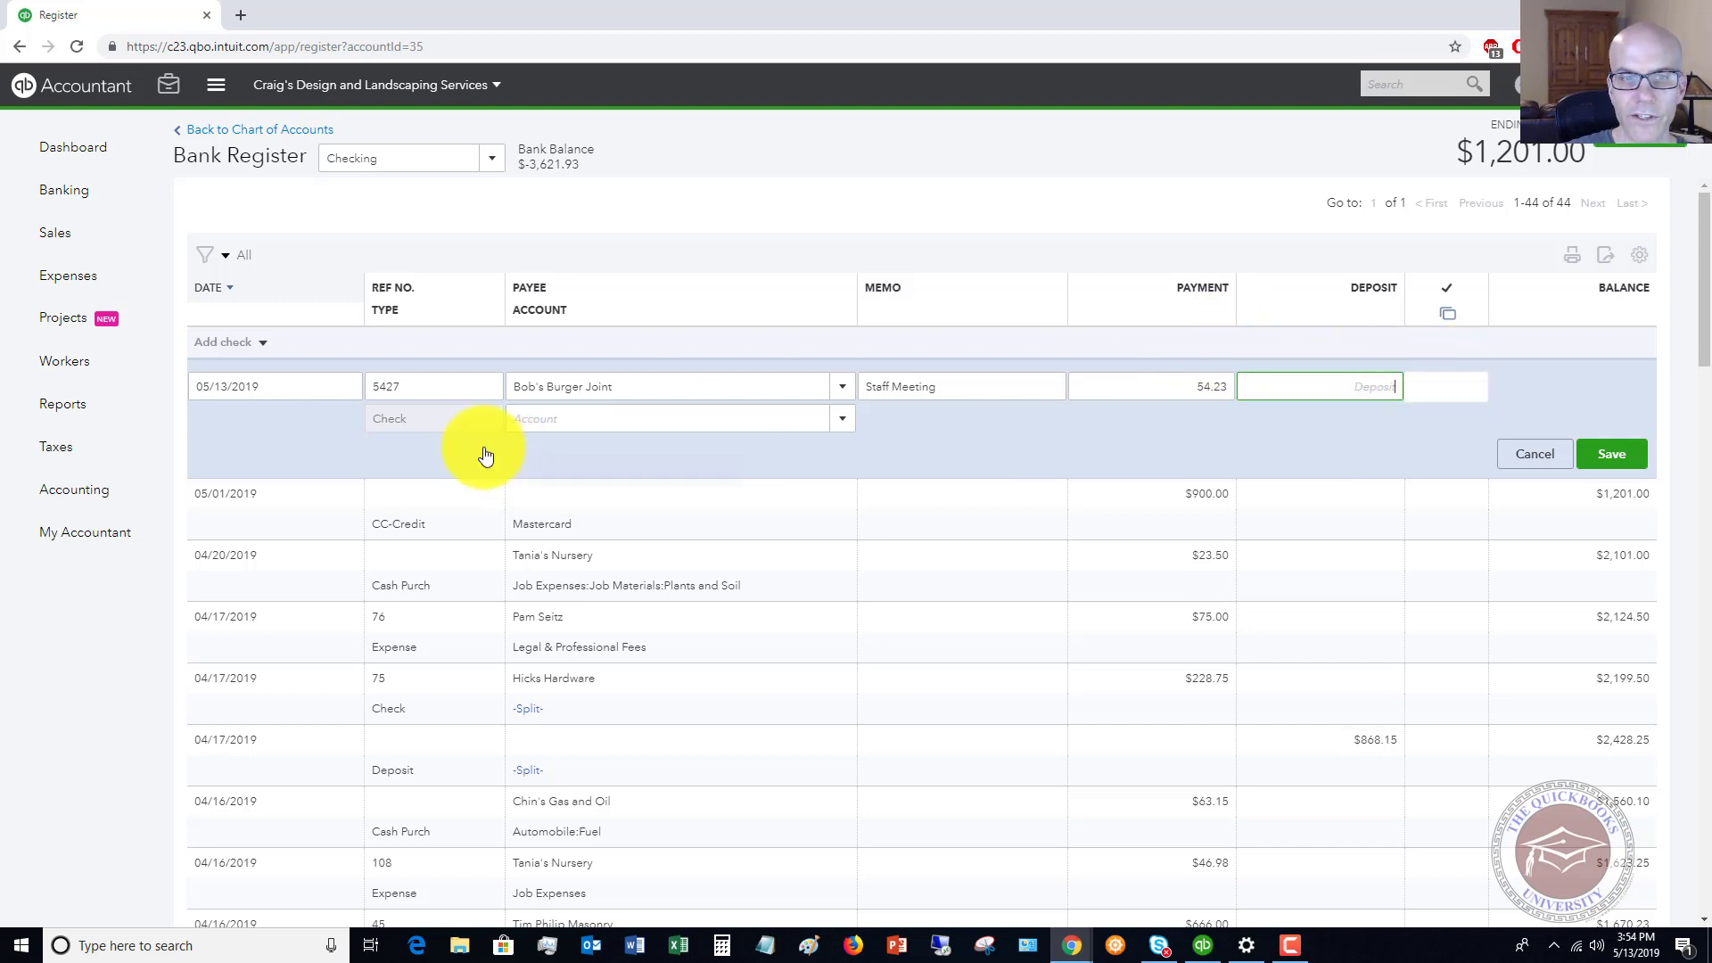
Step: Charge check 5427 to Meals and Entertainment and save it to the register
left_click(425, 417)
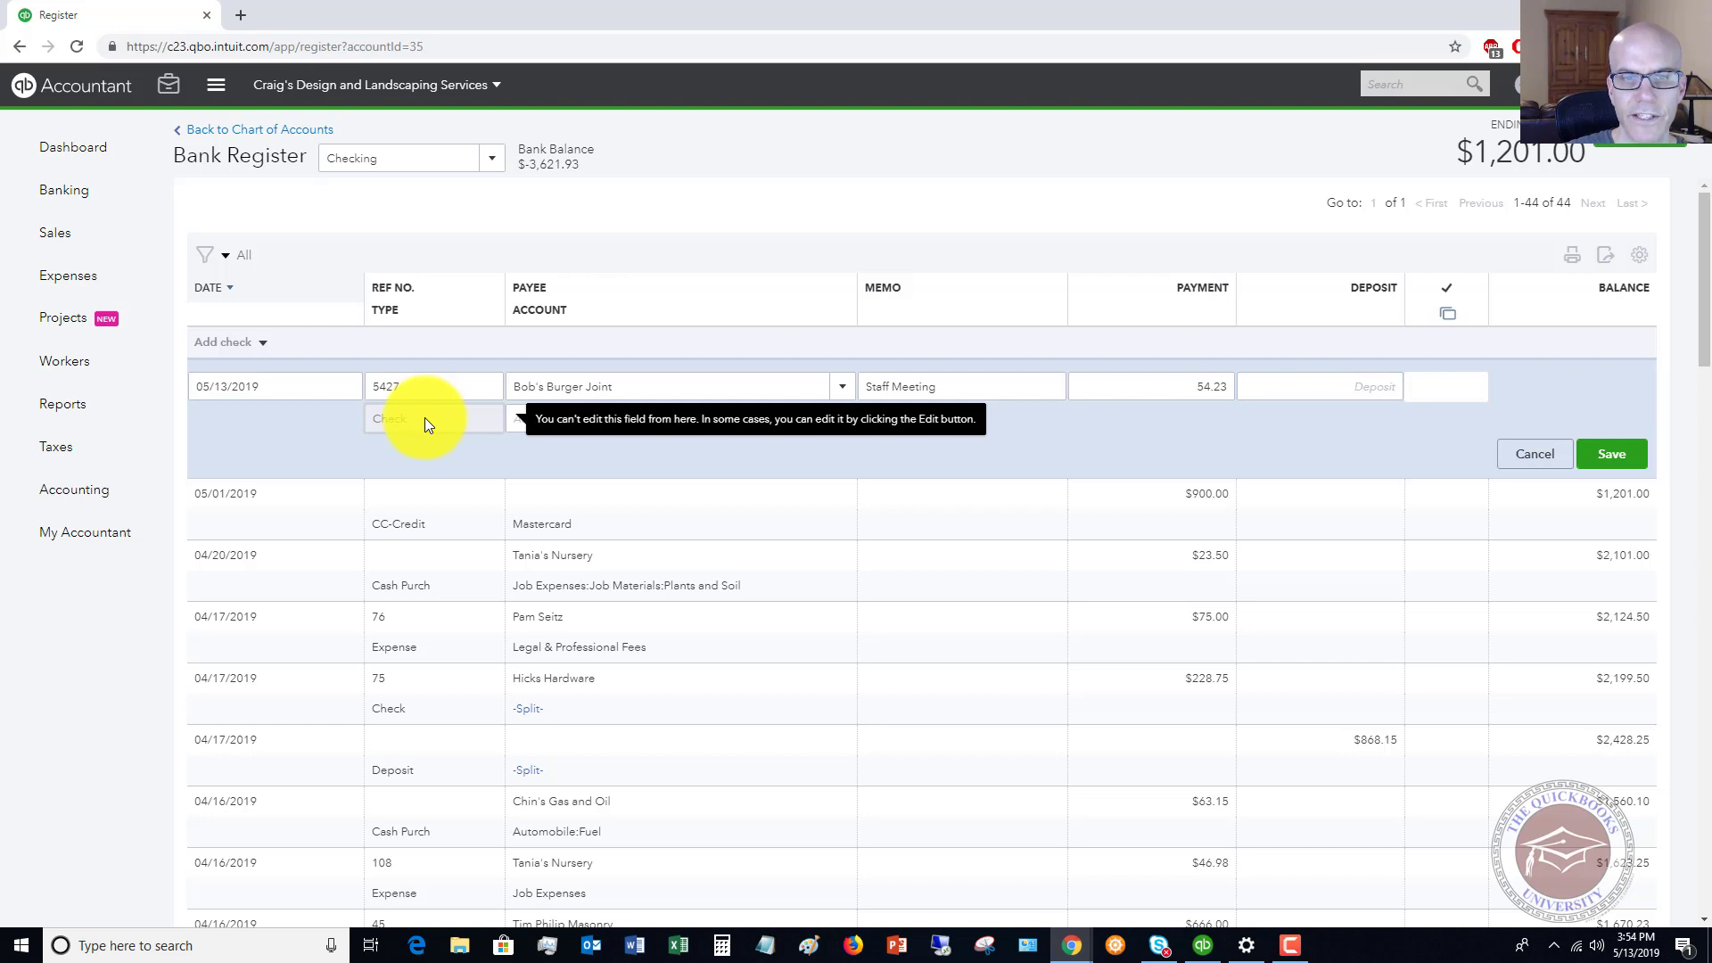
left_click(544, 419)
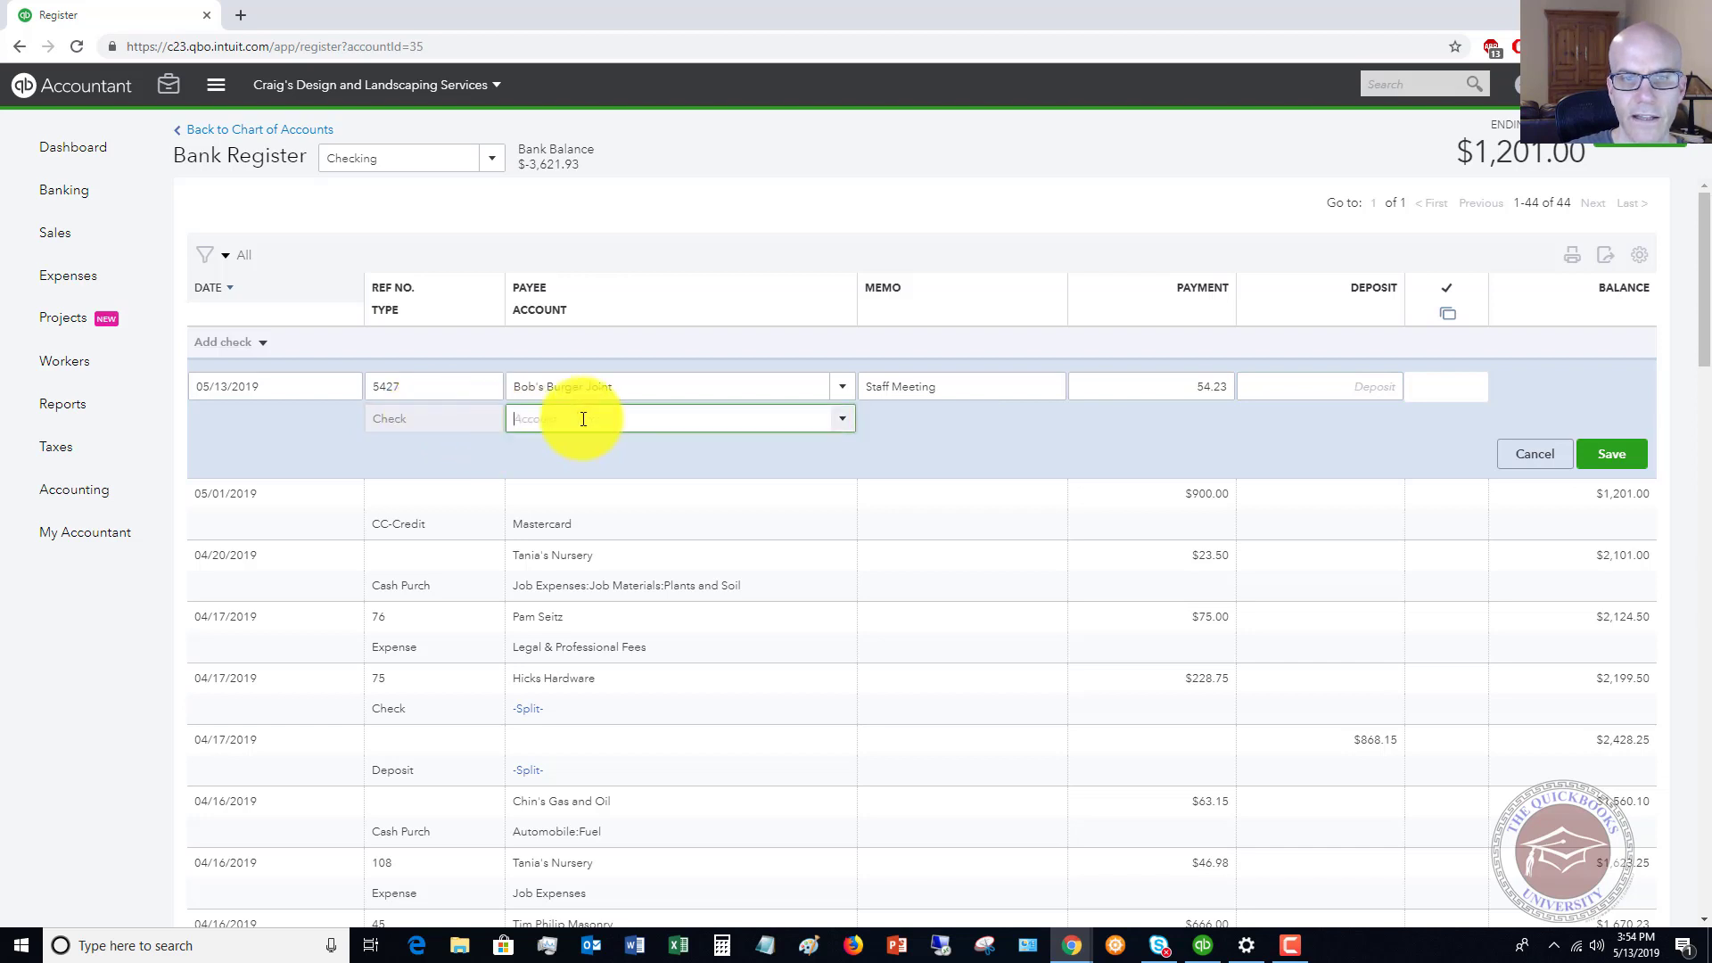
left_click(843, 420)
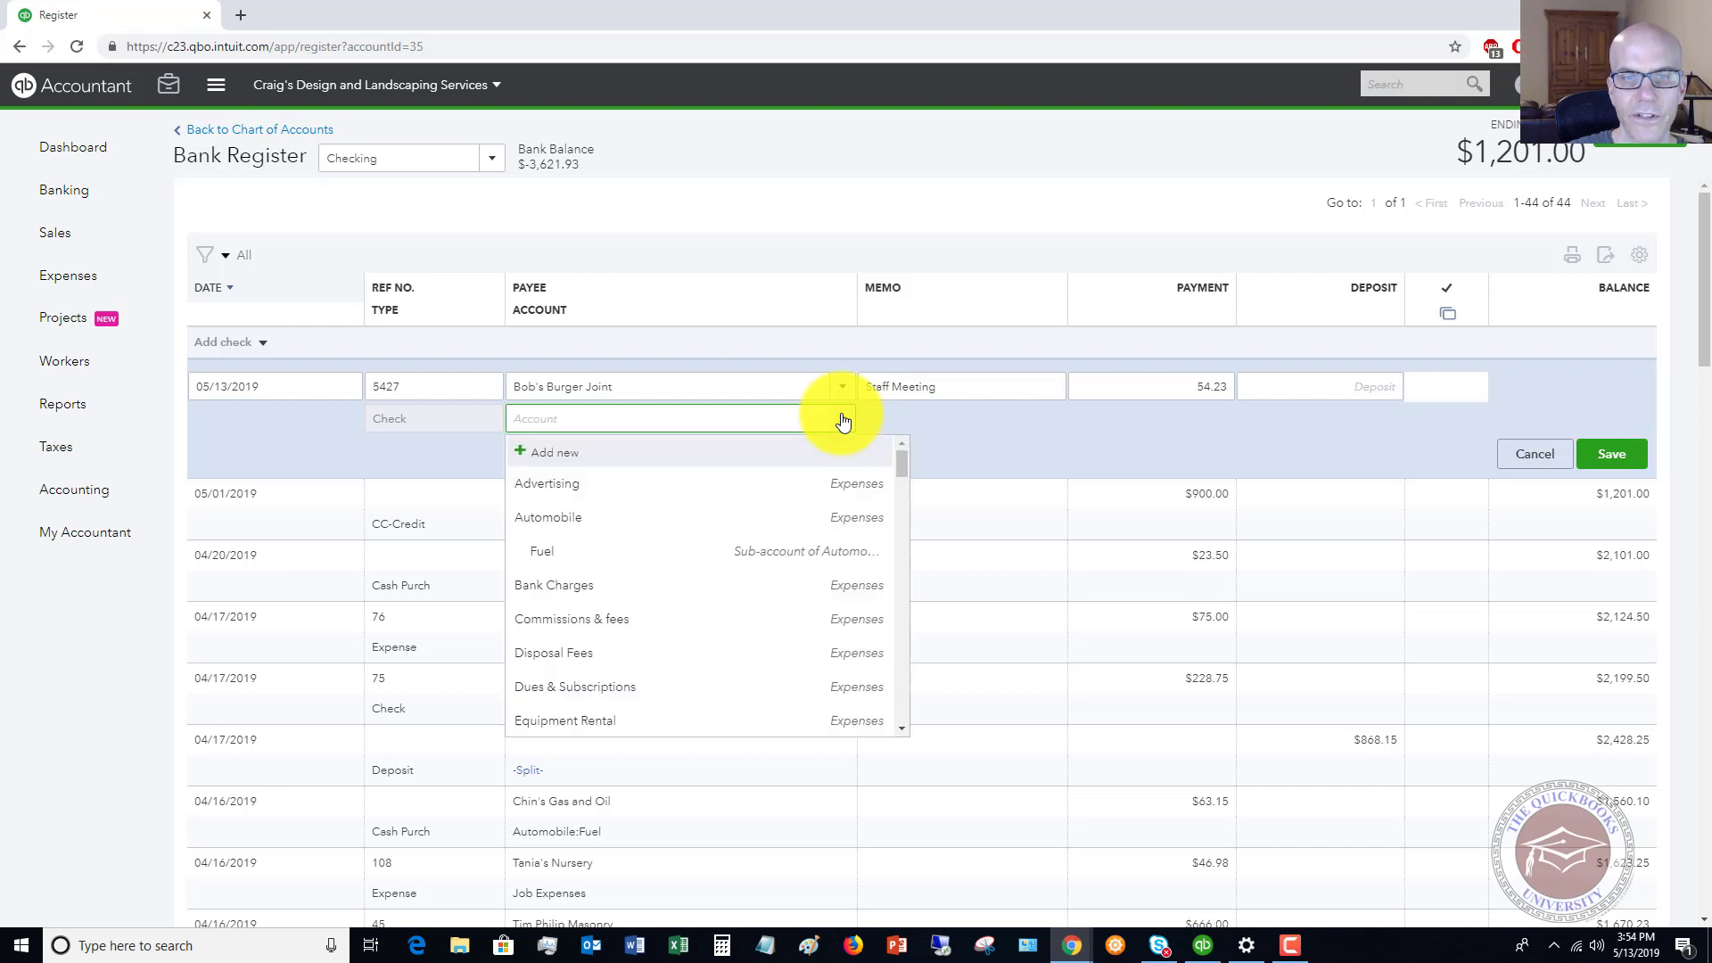
scroll(667, 567, "down", 8)
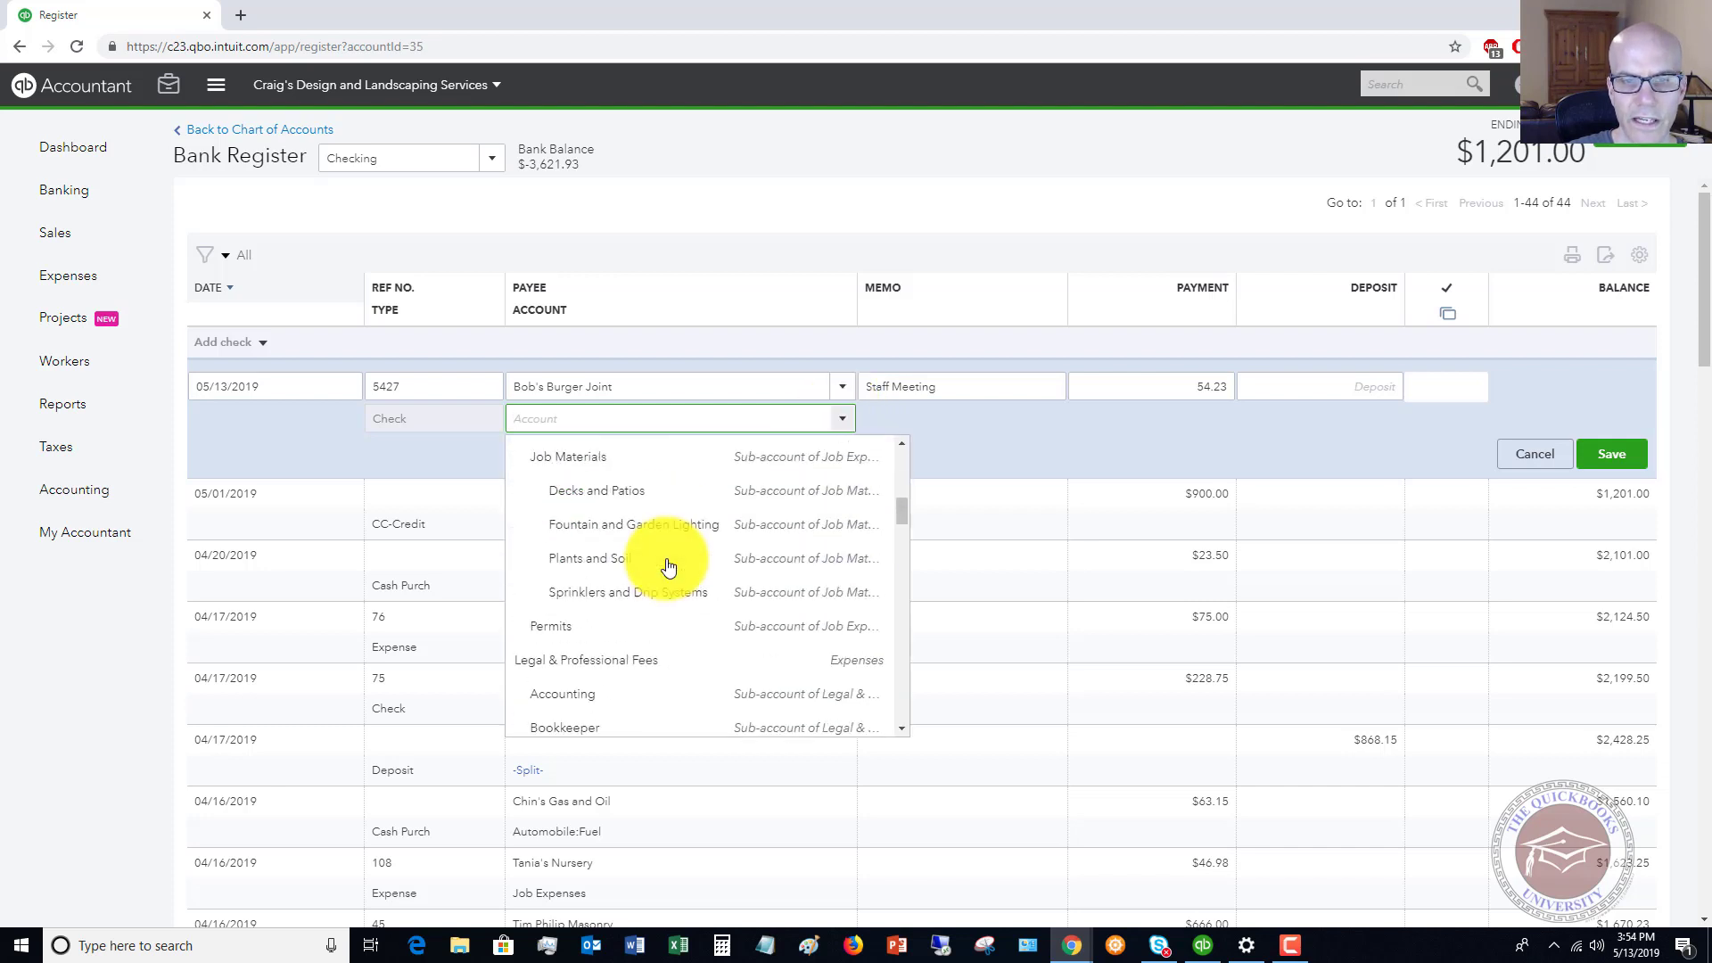
scroll(668, 568, "down", 4)
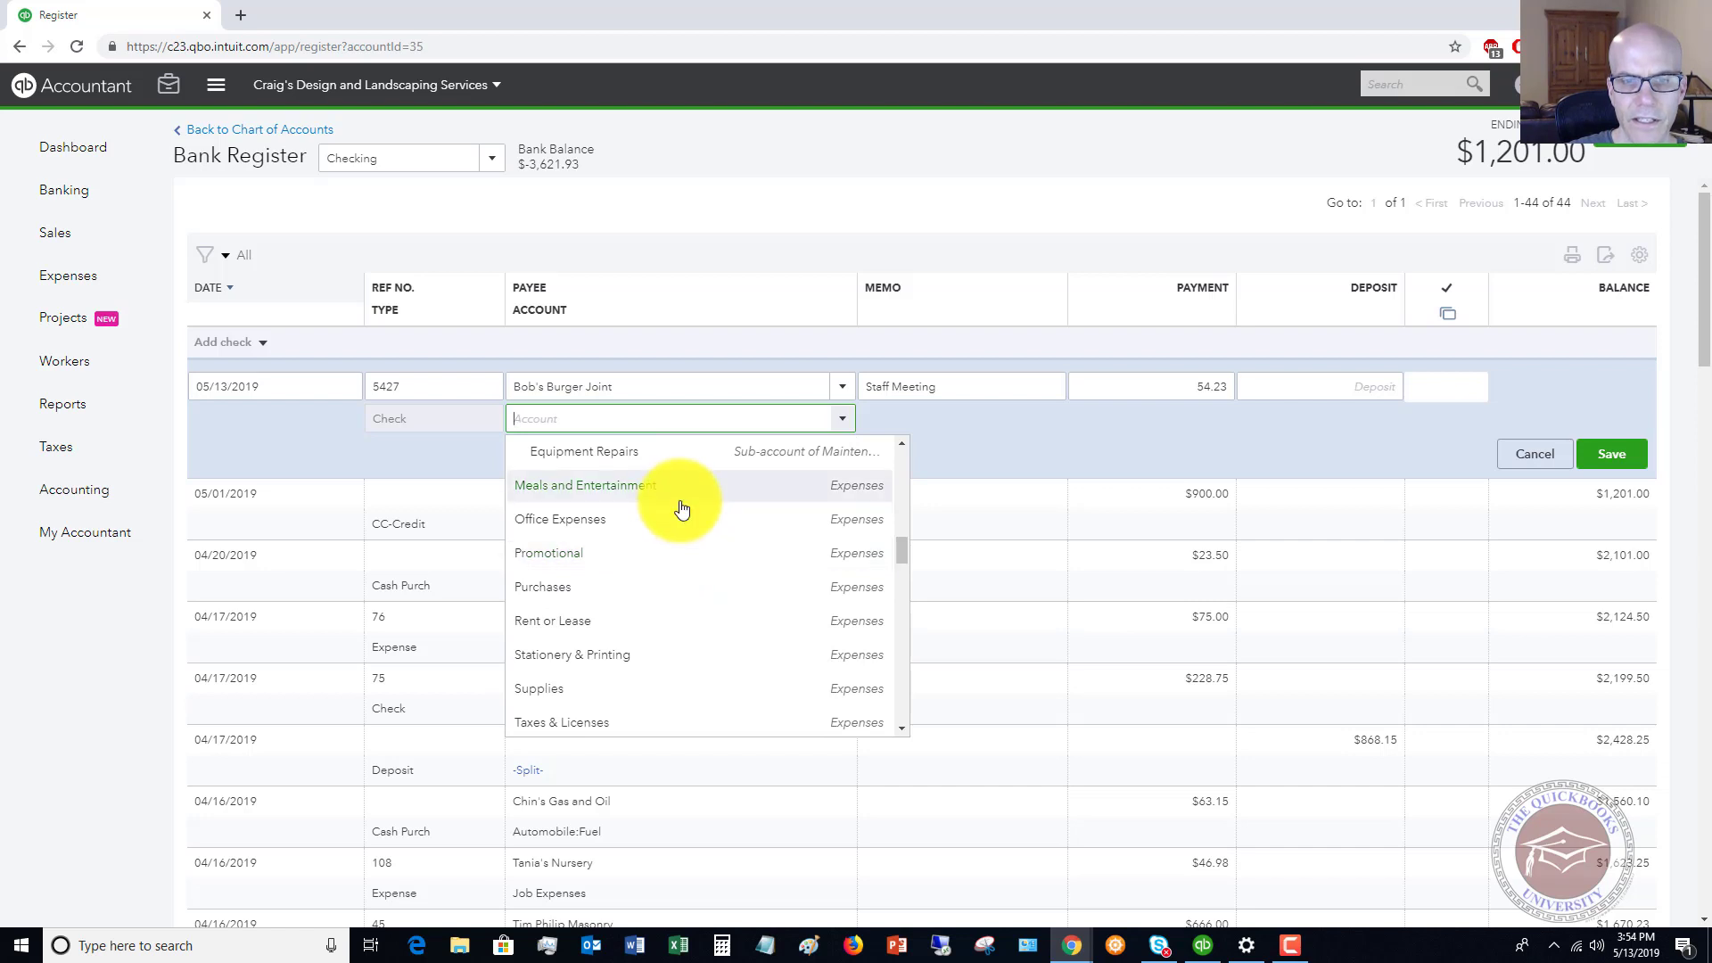
left_click(597, 489)
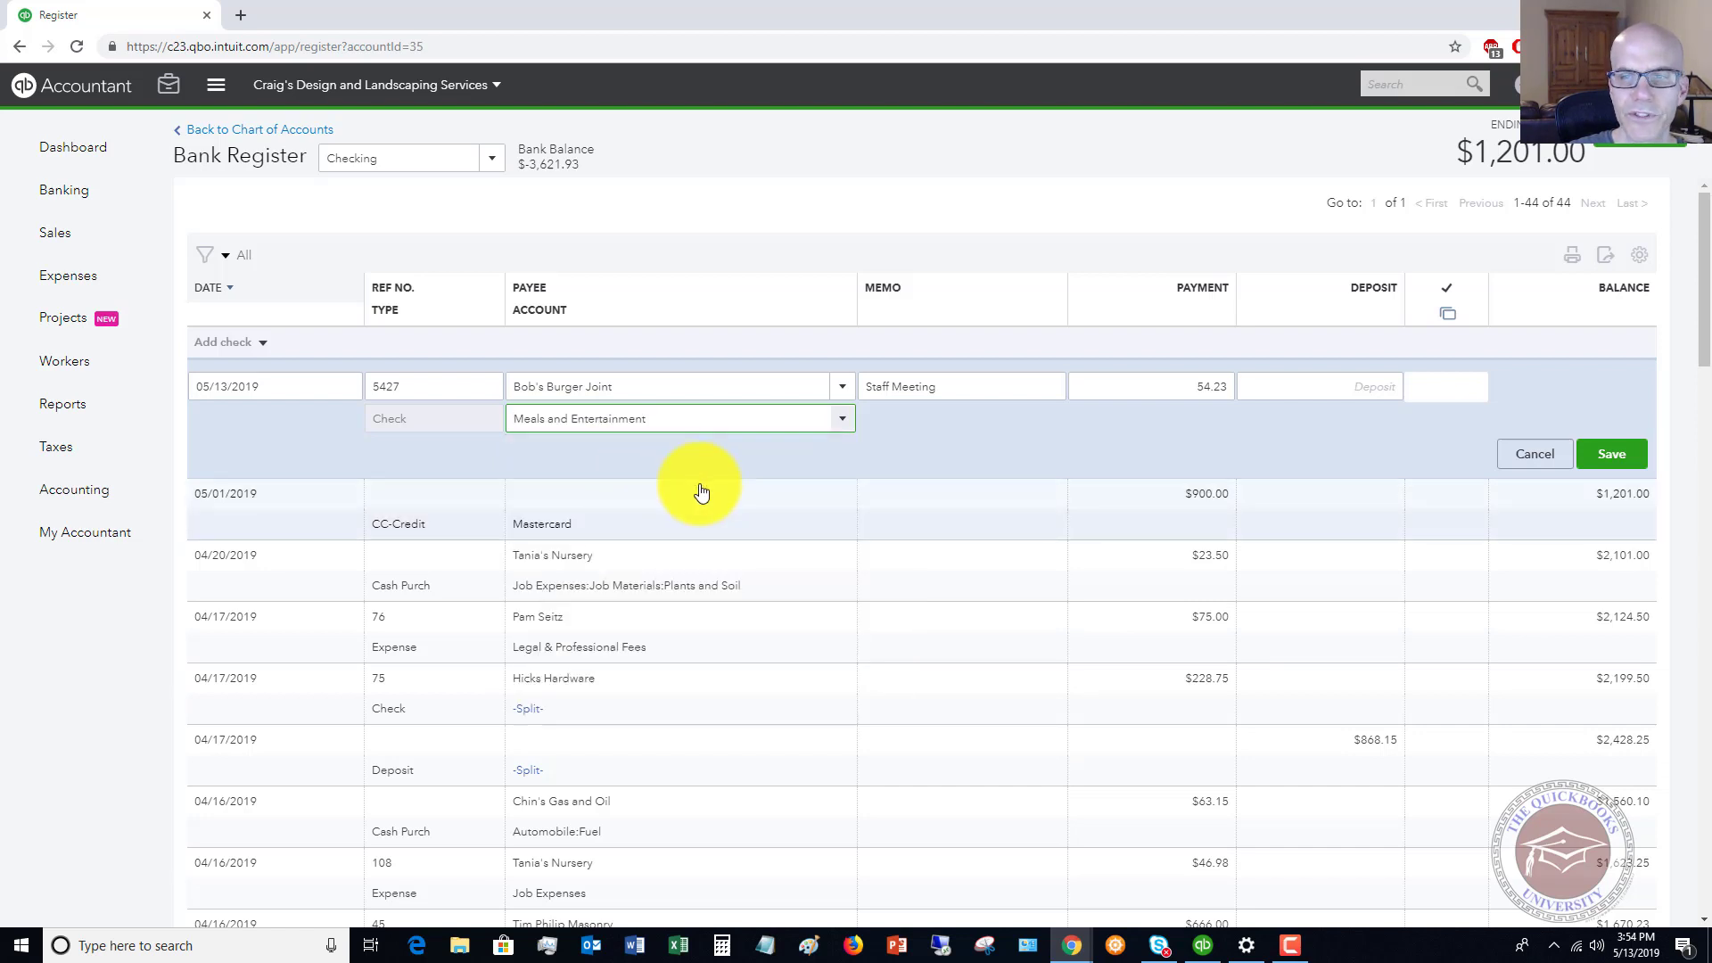
left_click(1609, 455)
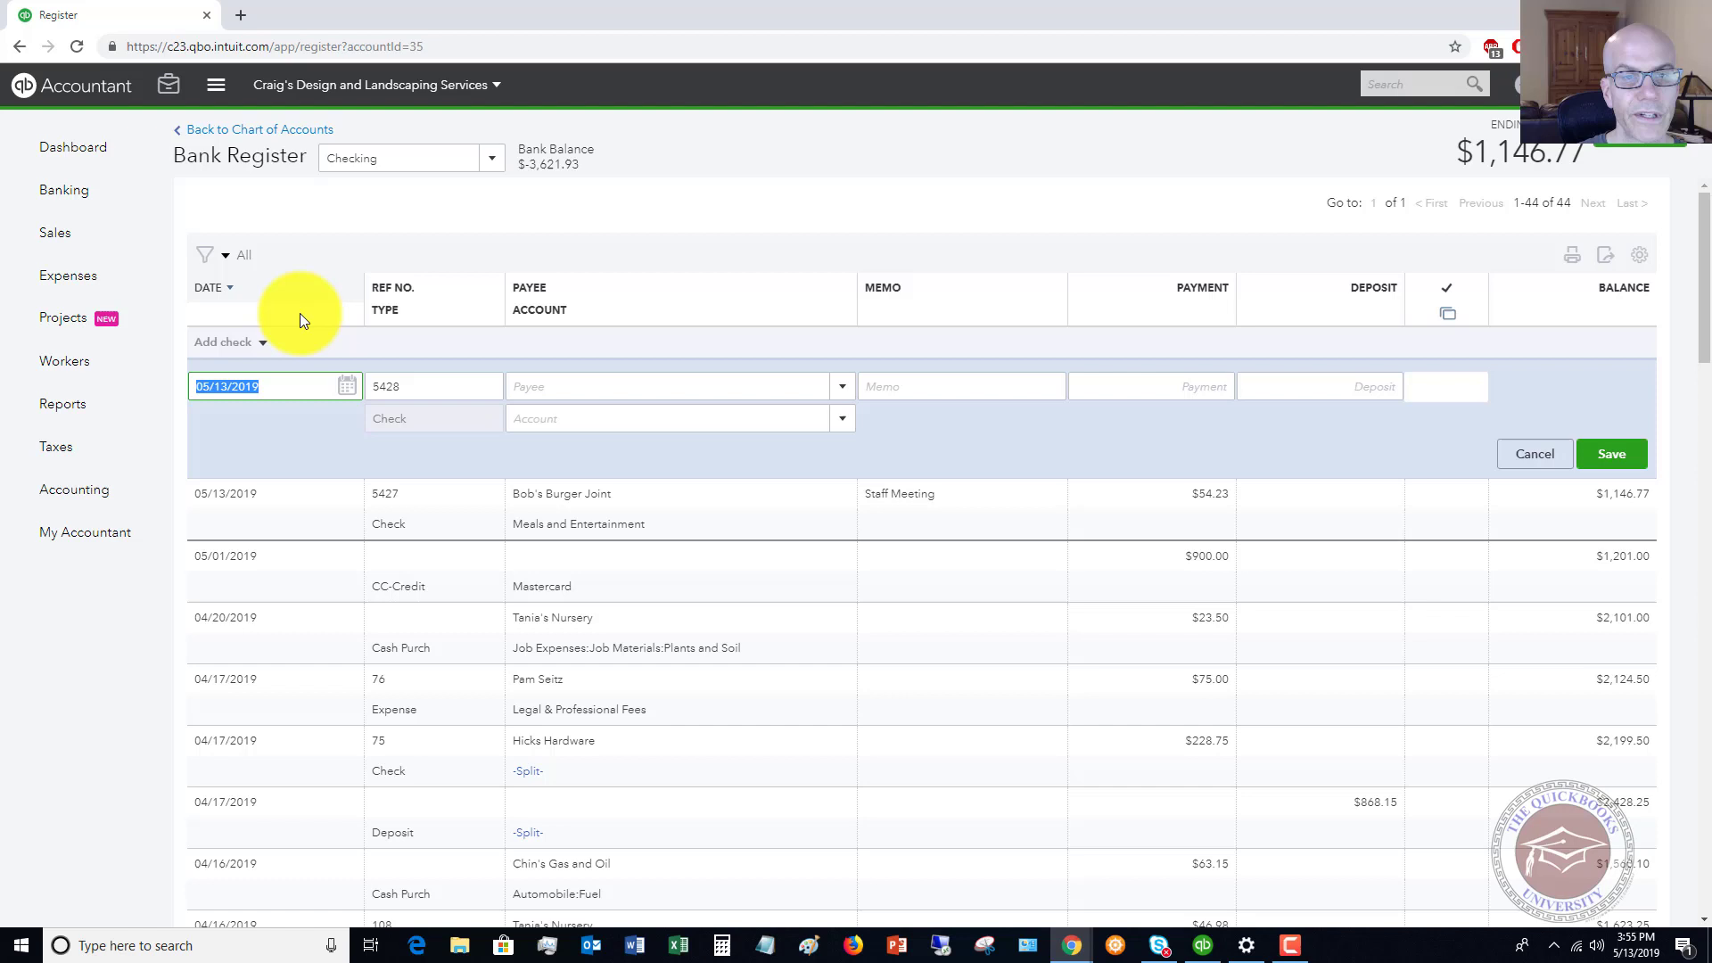
Step: Enter an EFT reference paid to Chin's Gas and Oil for 52.00 instead of 185.00
key("Tab")
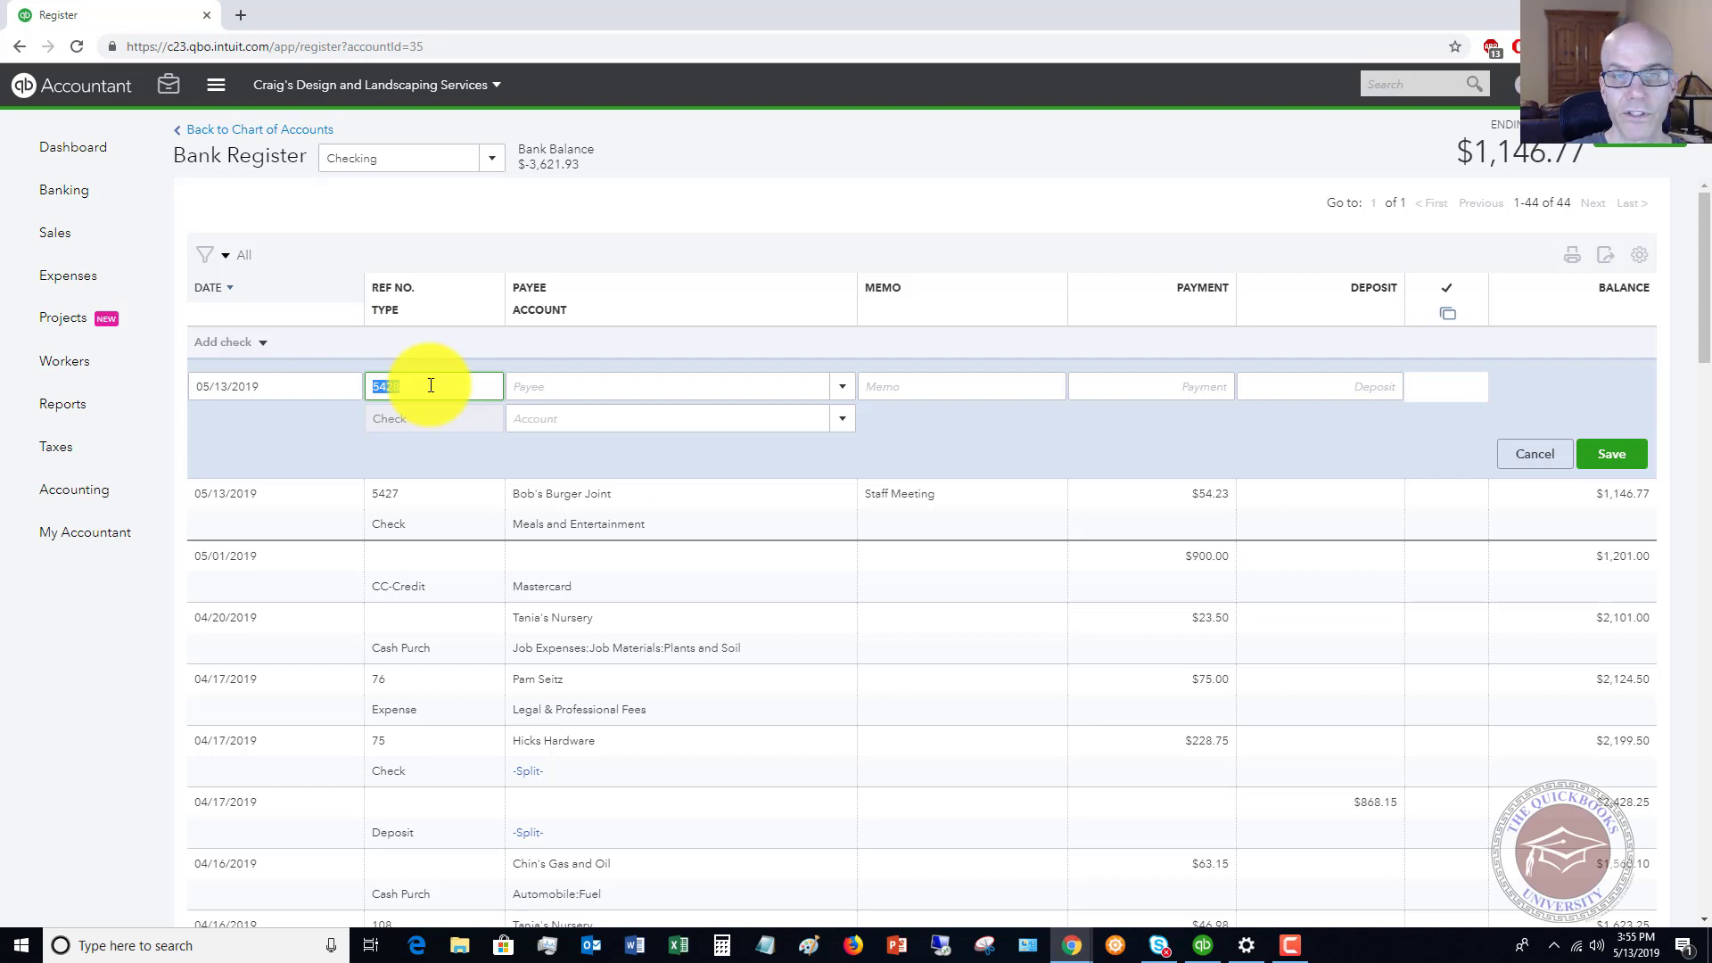
type("EFT")
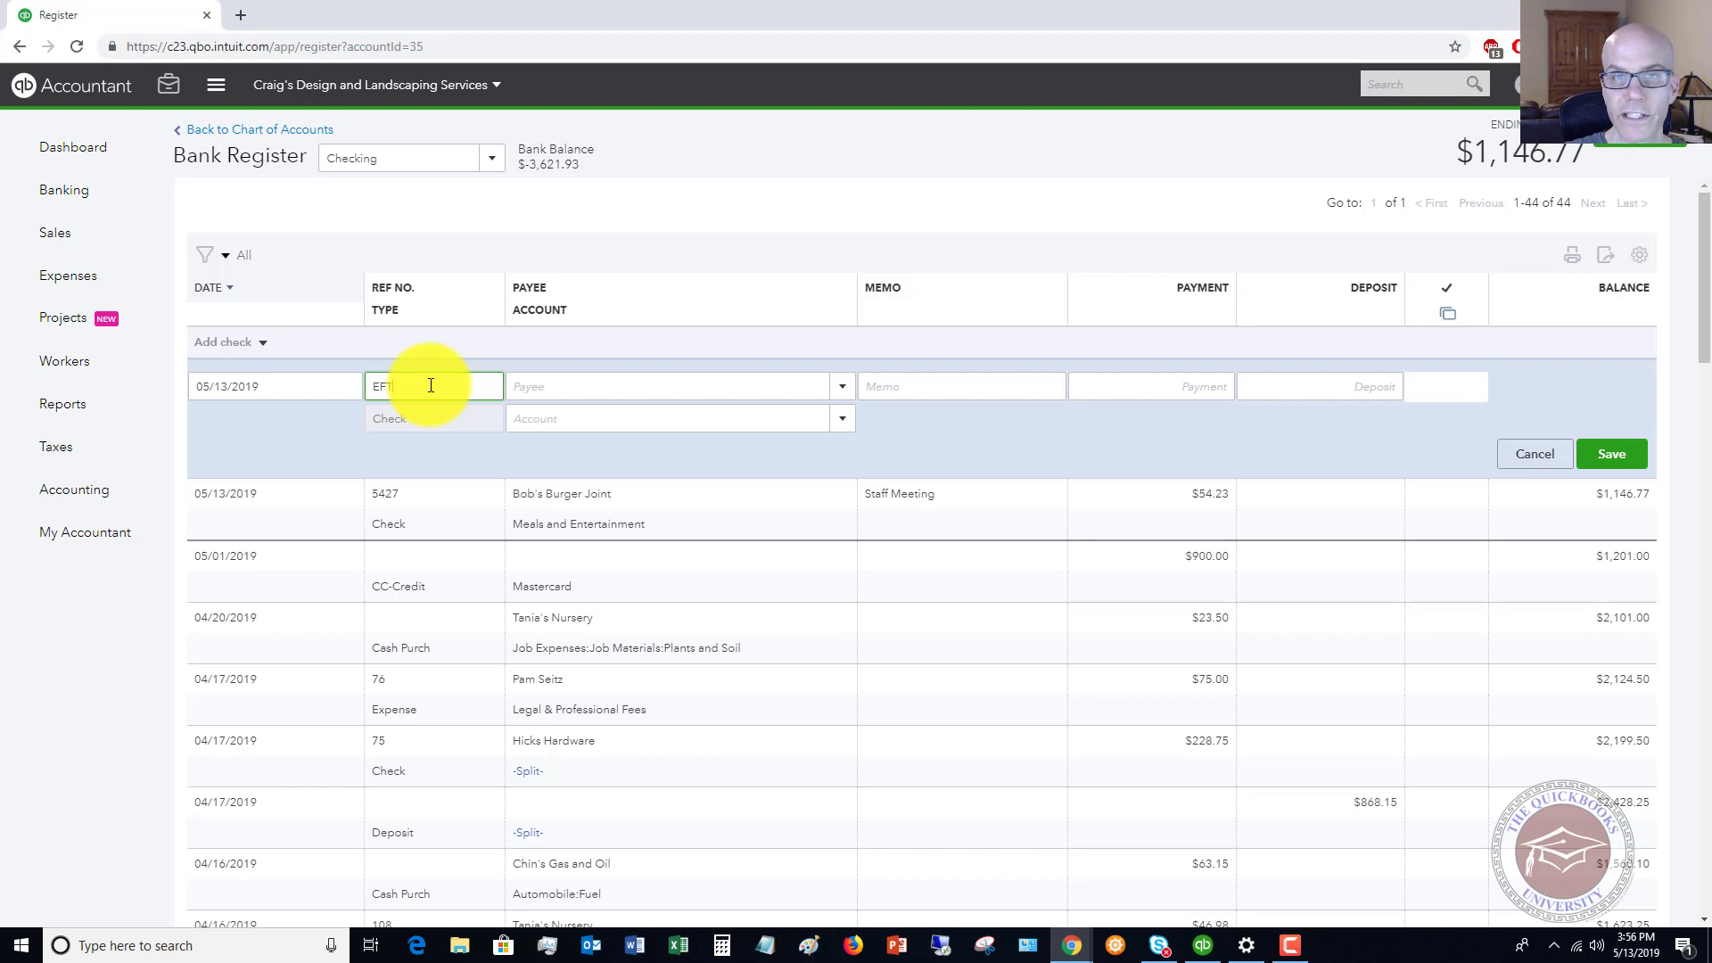
key("Tab")
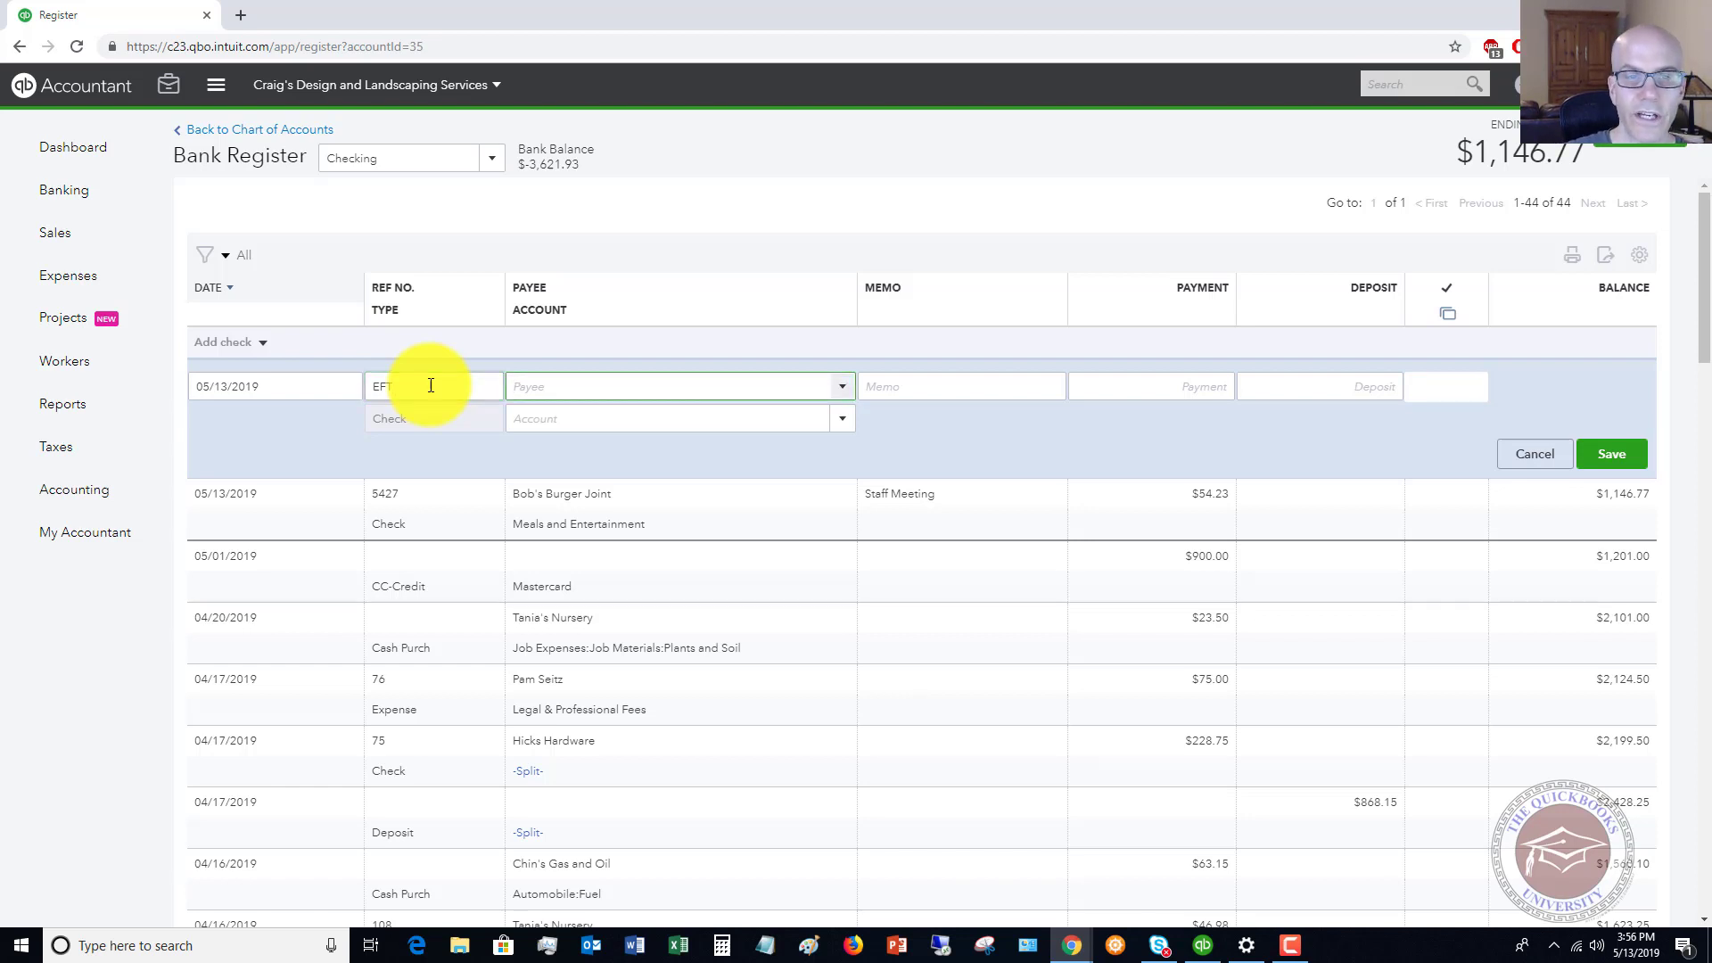
left_click(842, 397)
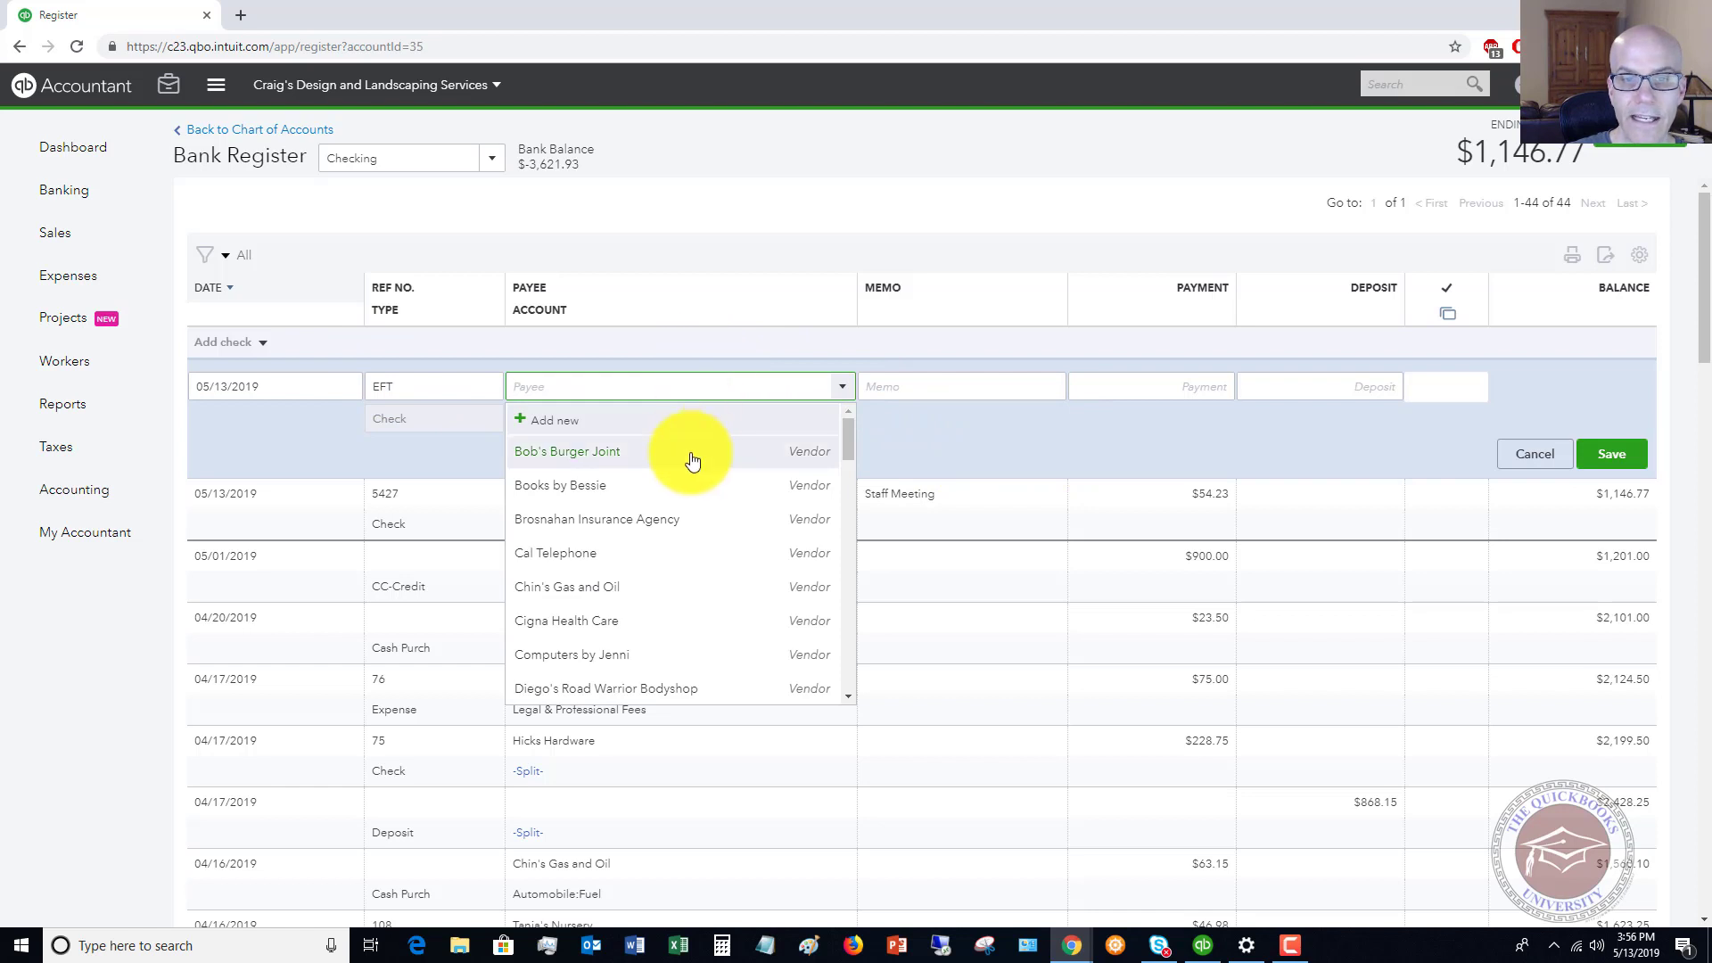
left_click(579, 596)
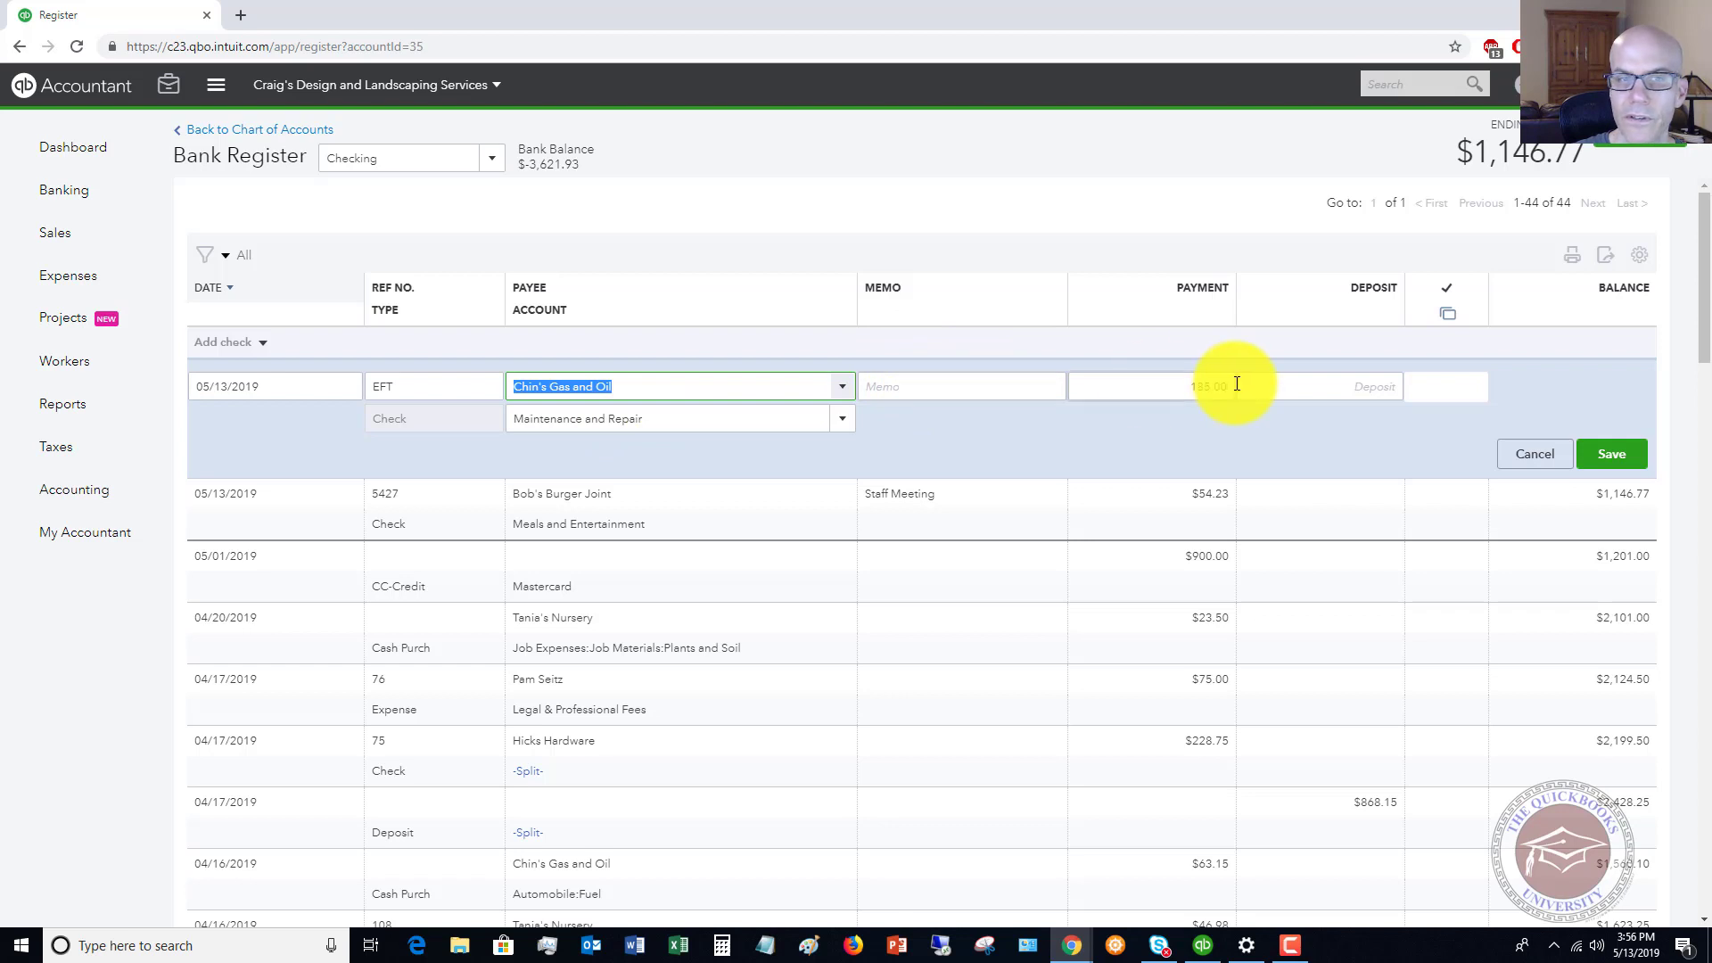
left_click_drag(1189, 386, 1185, 385)
key("BackSpace")
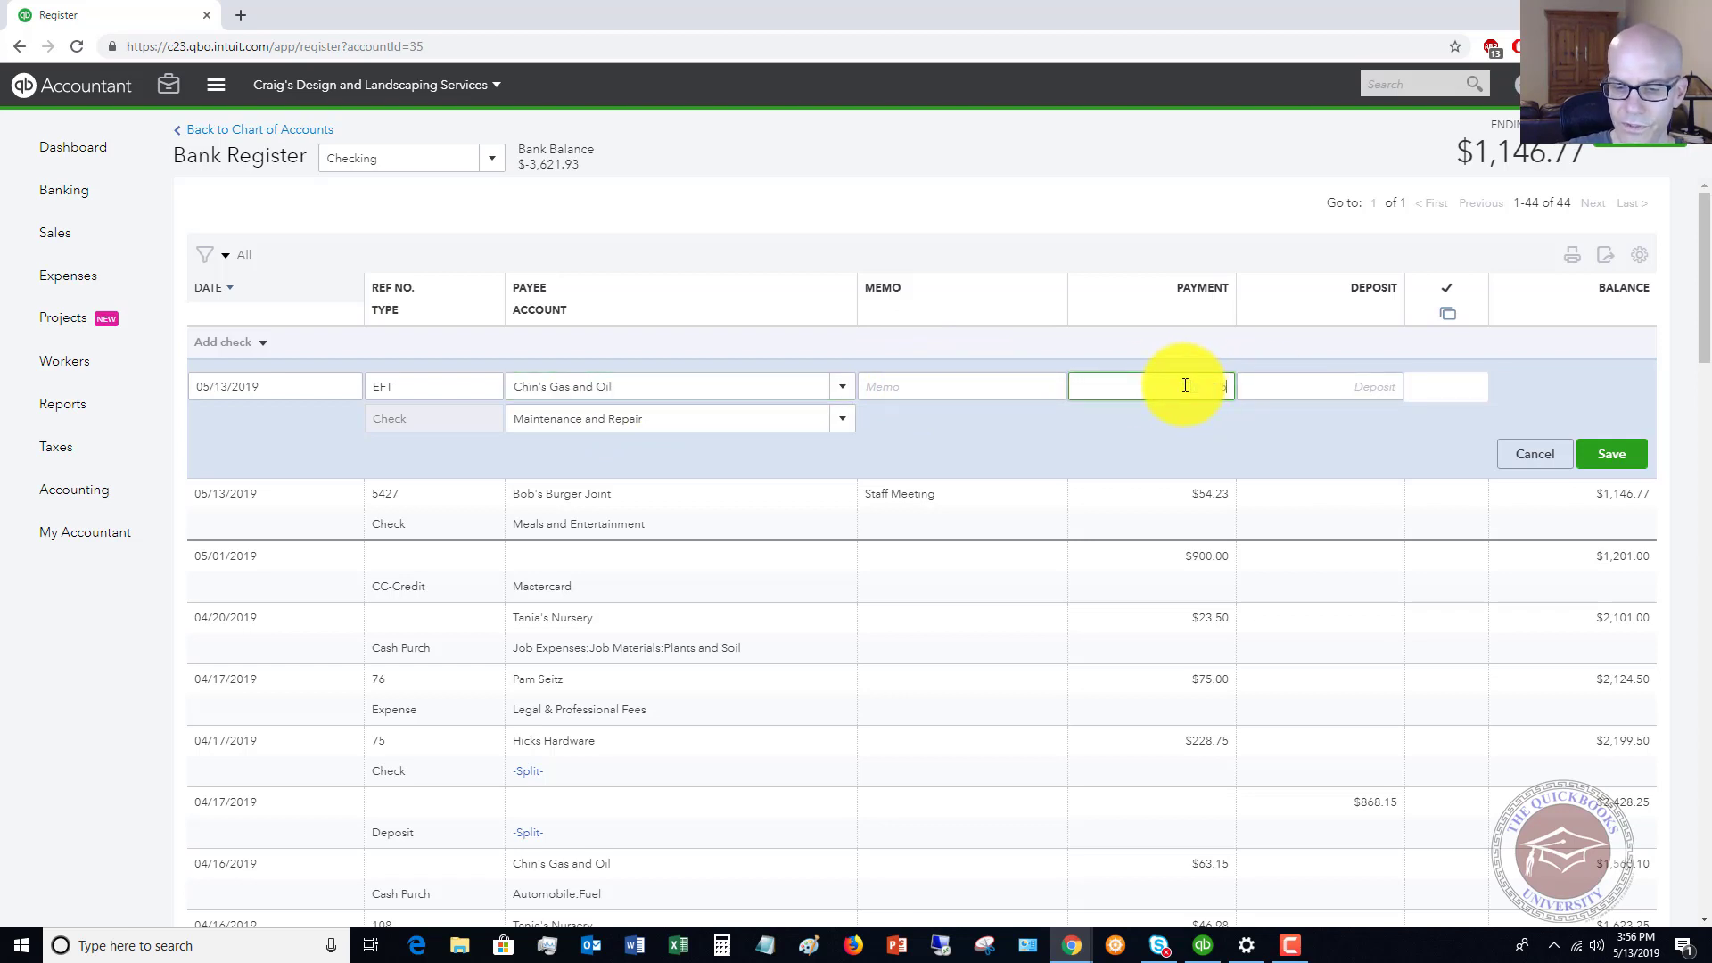
key("Tab")
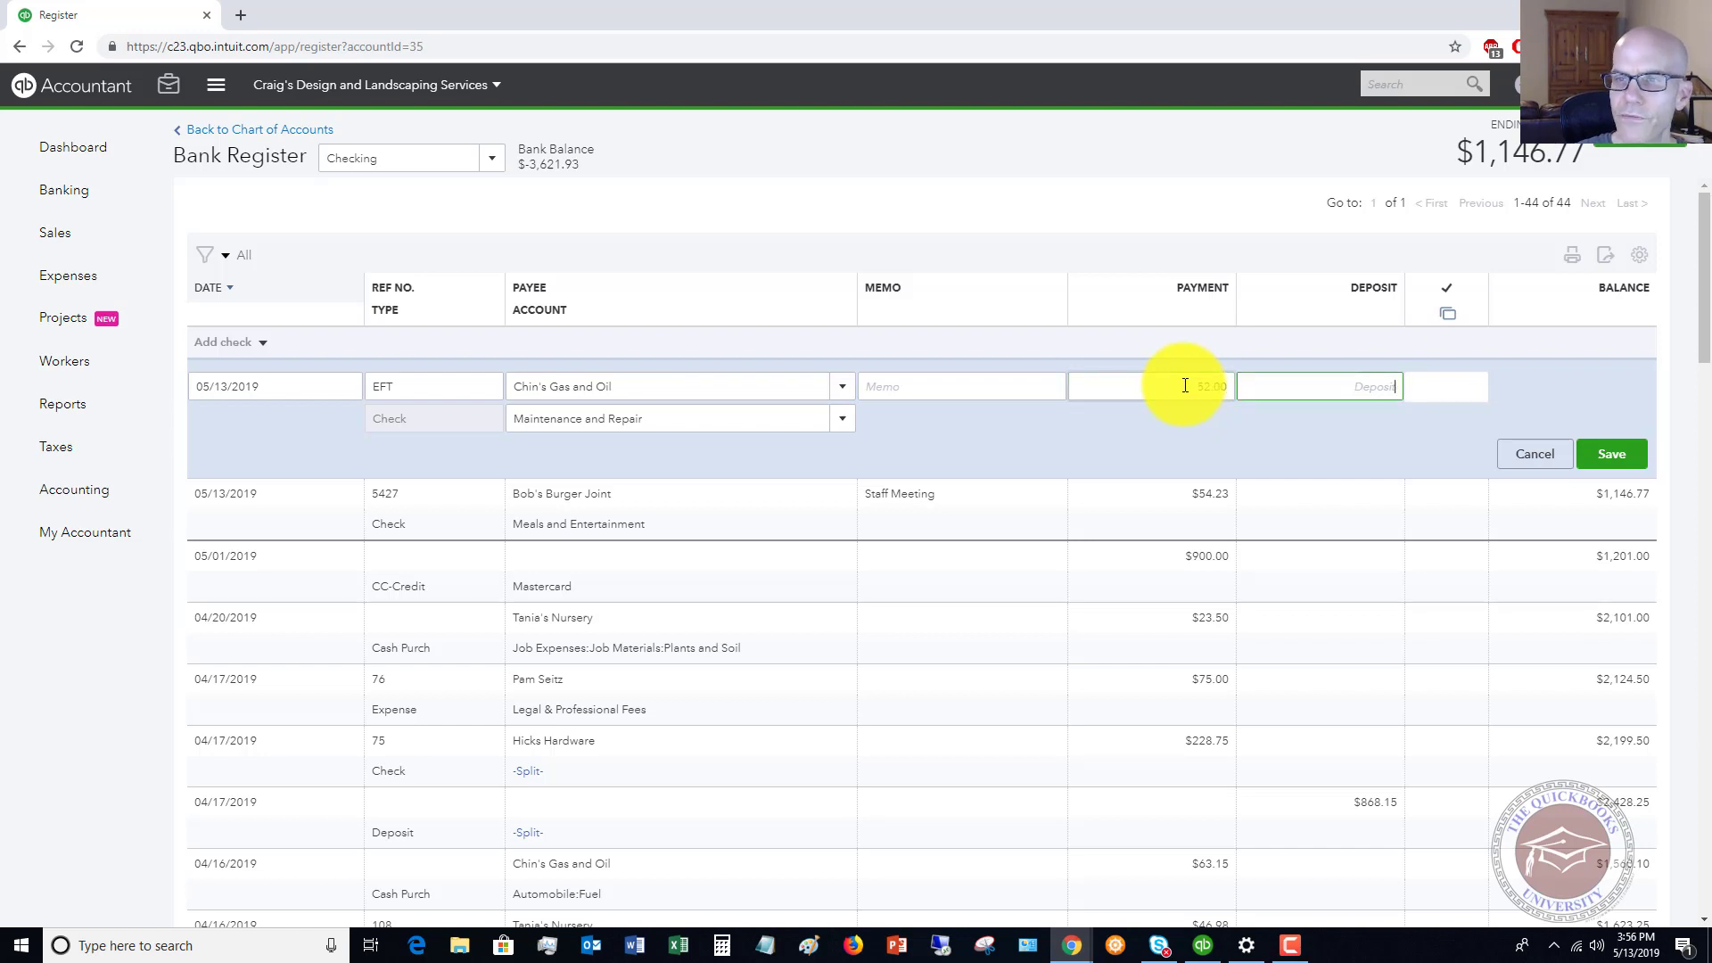
Step: Set the EFT payment's account to Automobile:Fuel
left_click(841, 420)
scroll(699, 500, "up", 1)
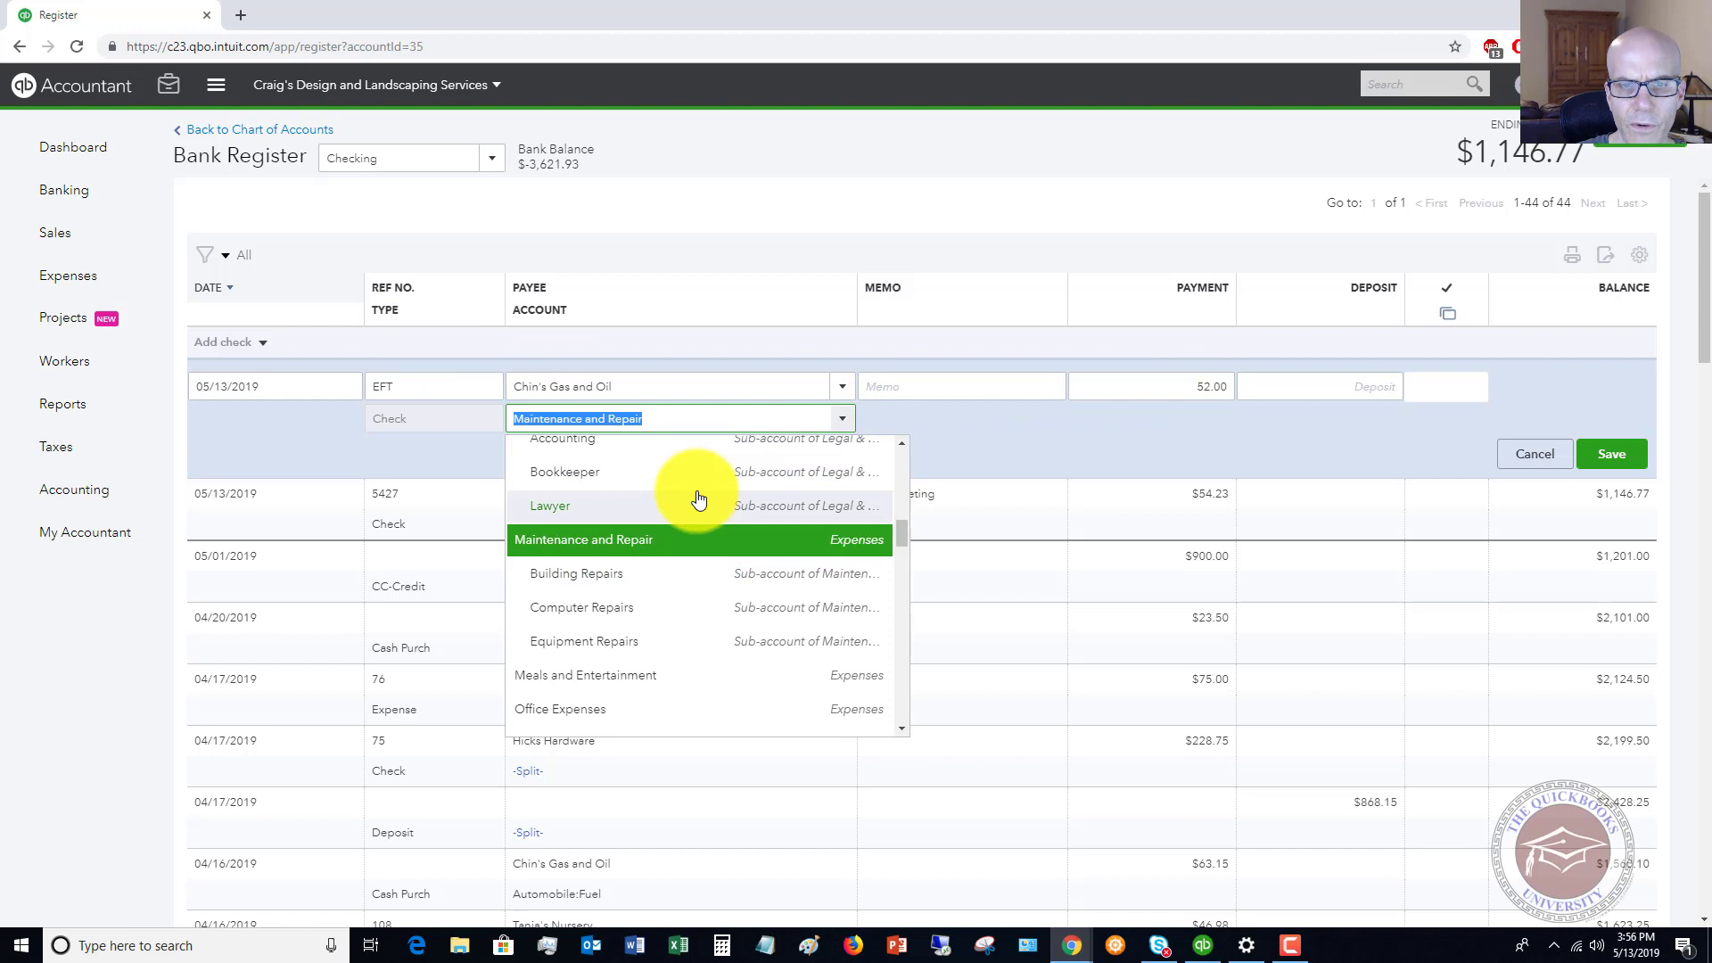
scroll(698, 500, "up", 8)
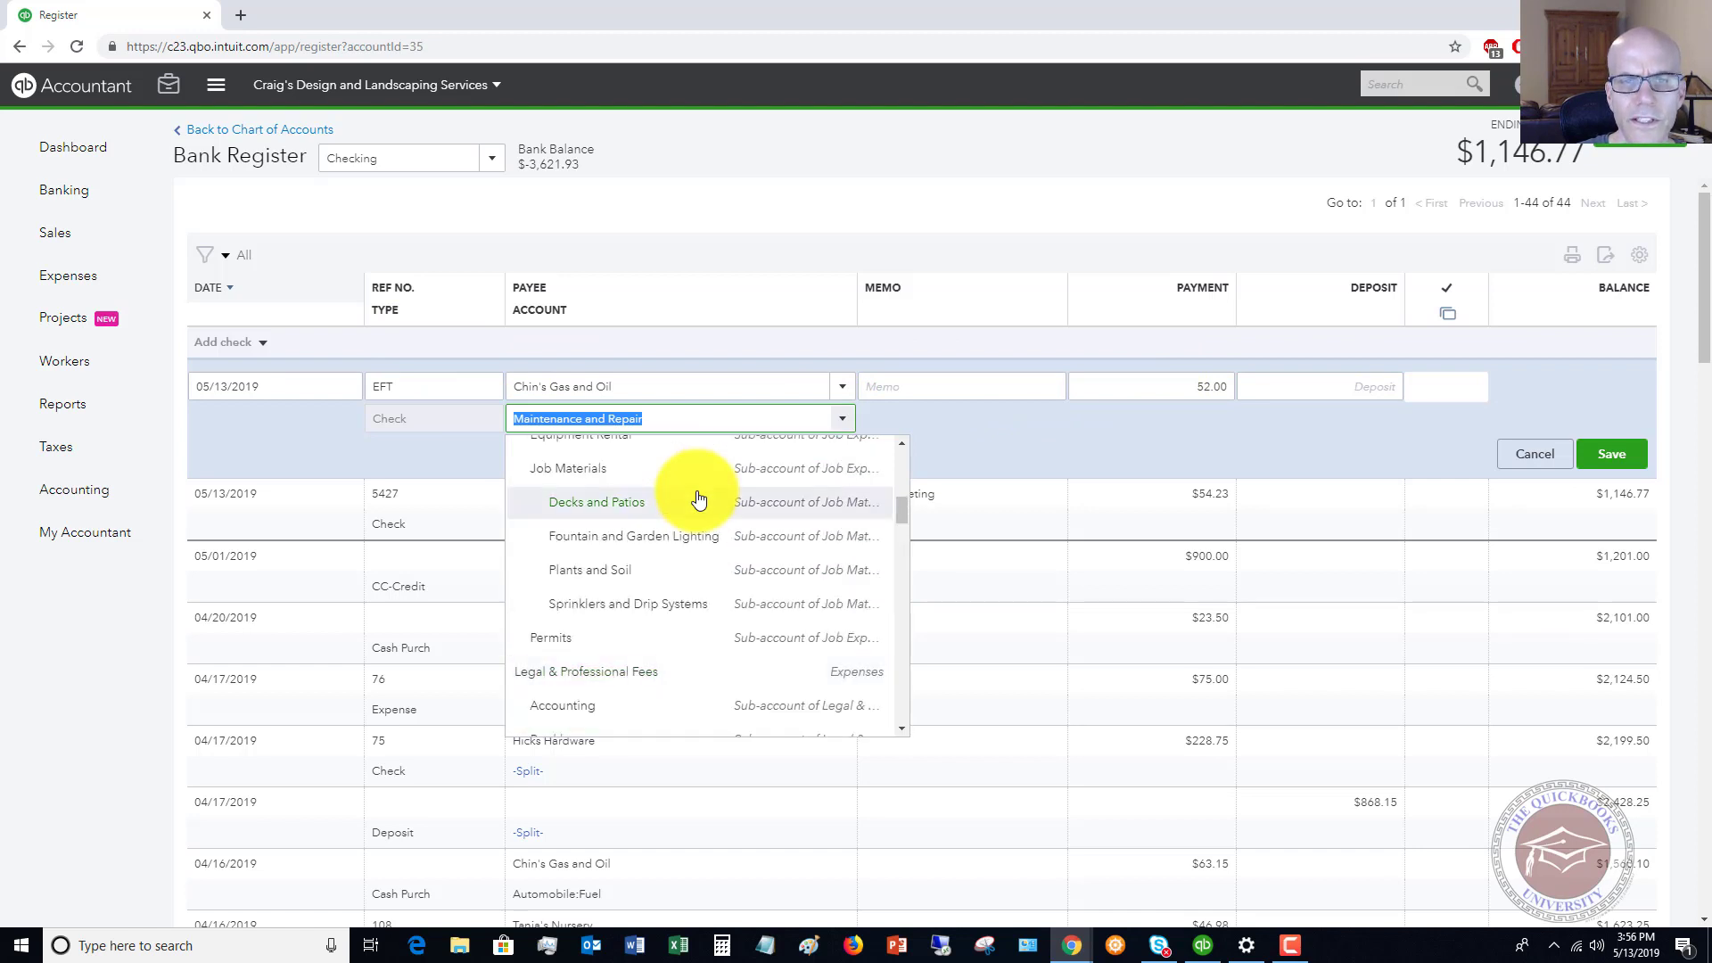
scroll(698, 500, "down", 4)
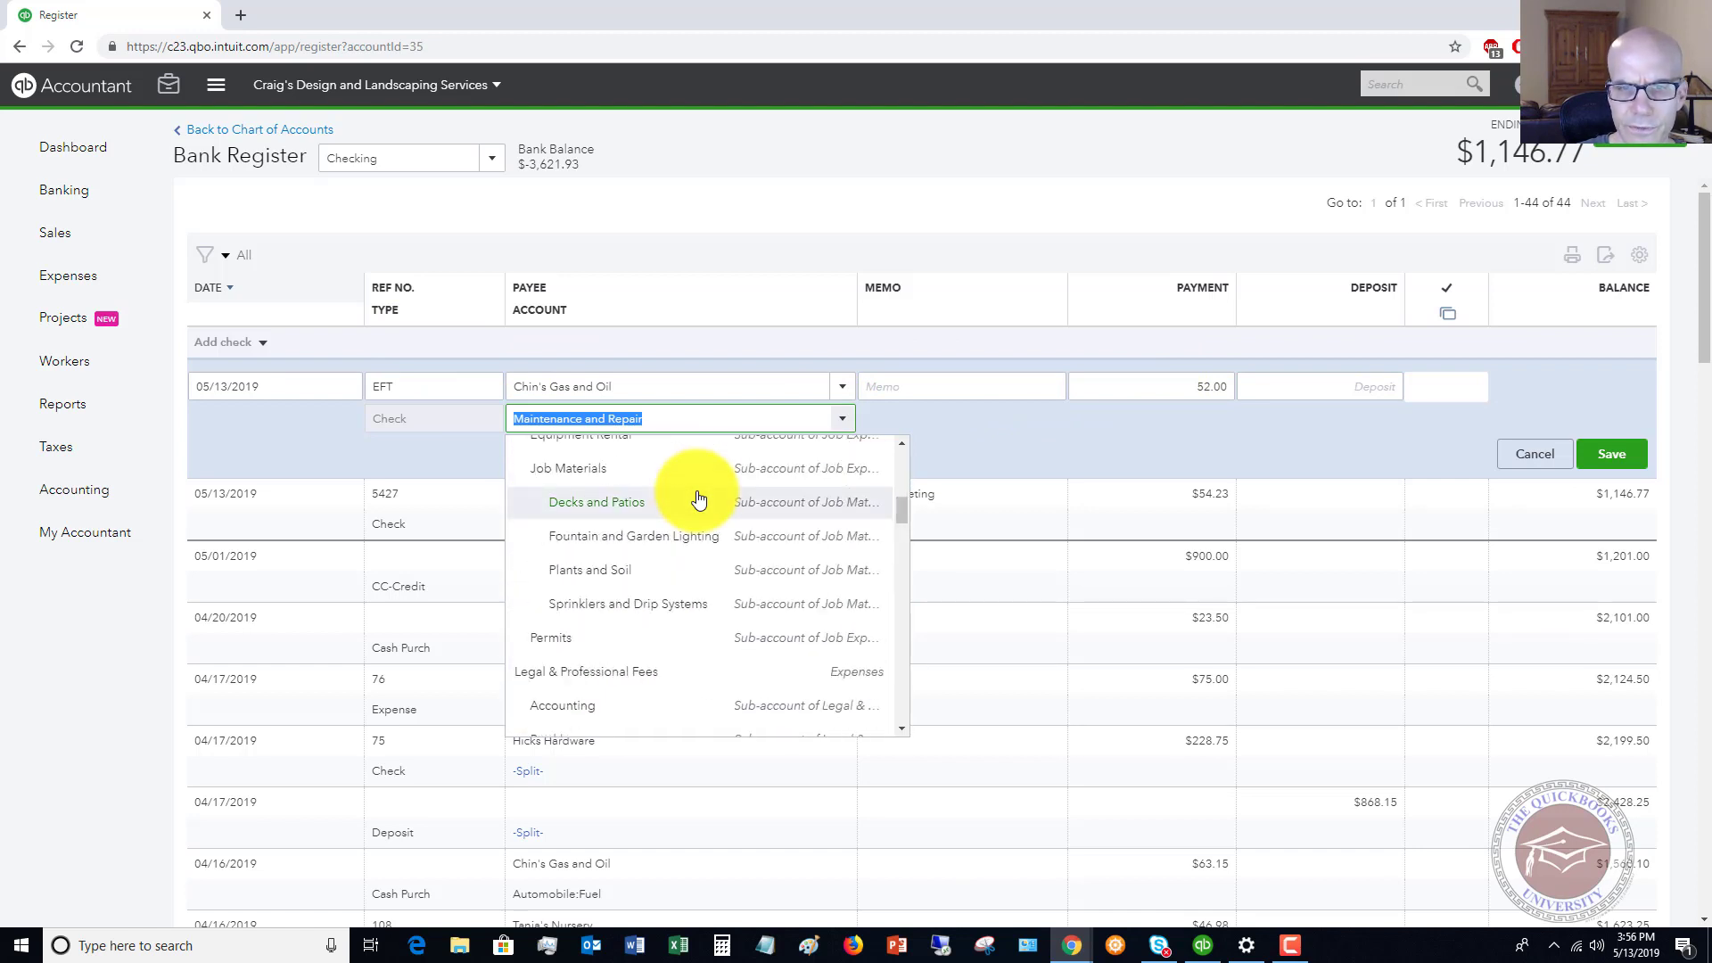
scroll(698, 499, "down", 5)
scroll(698, 499, "up", 3)
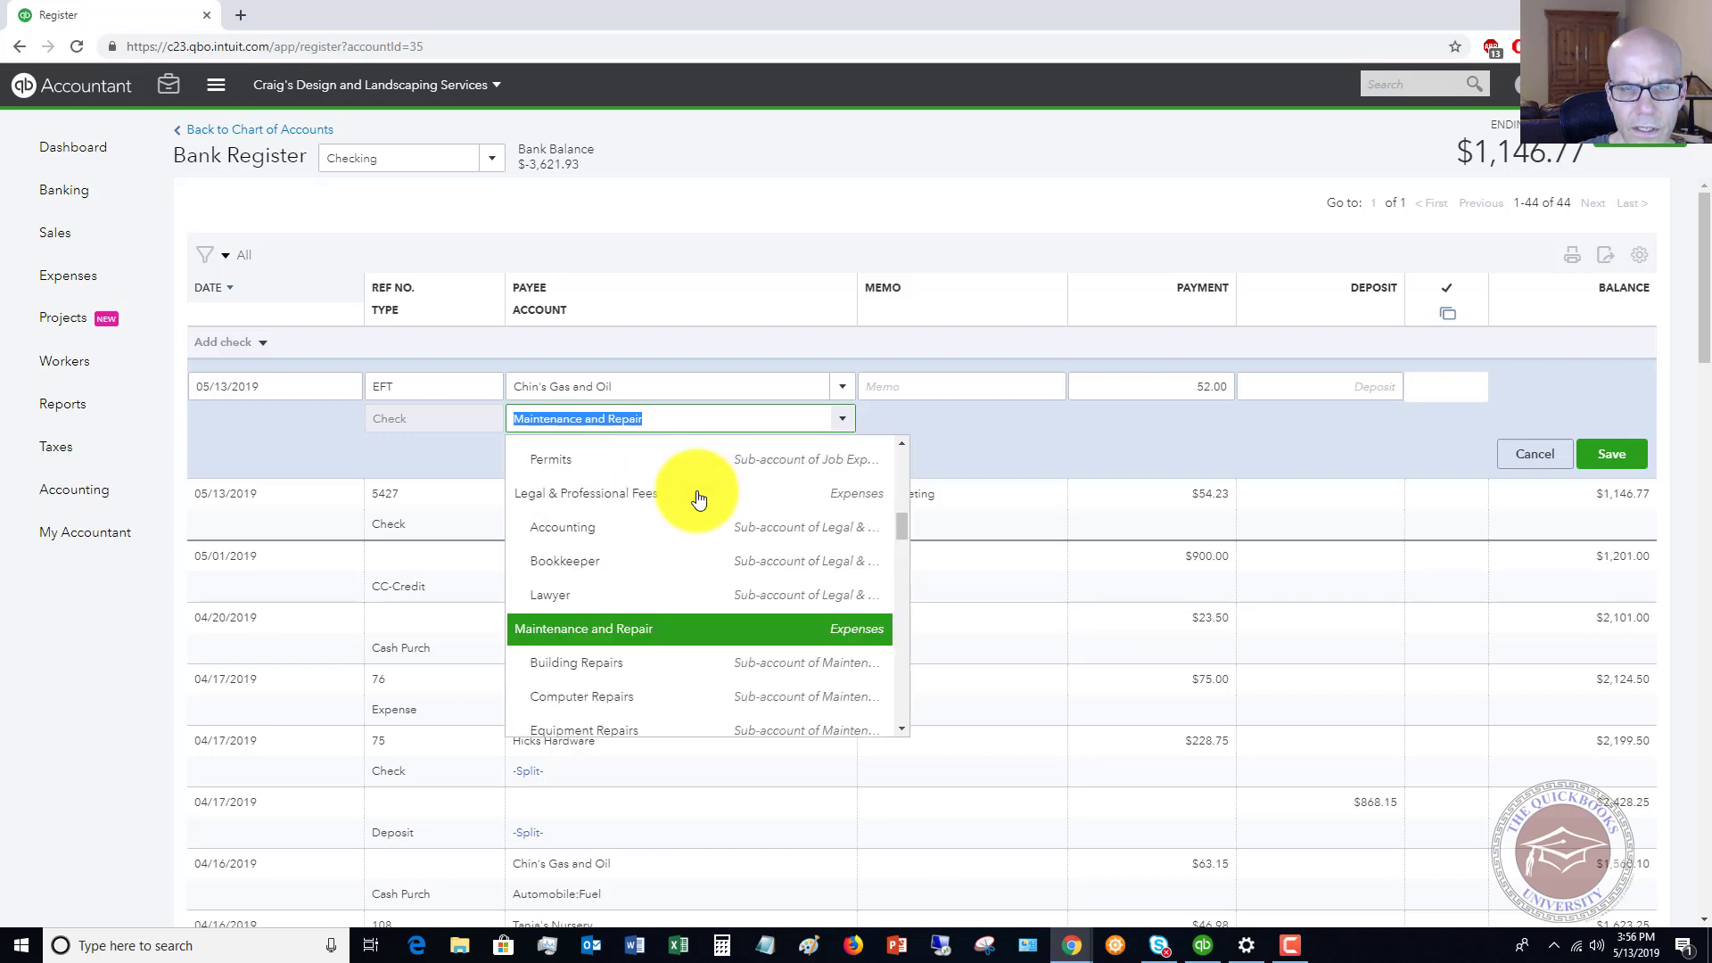
scroll(698, 499, "up", 8)
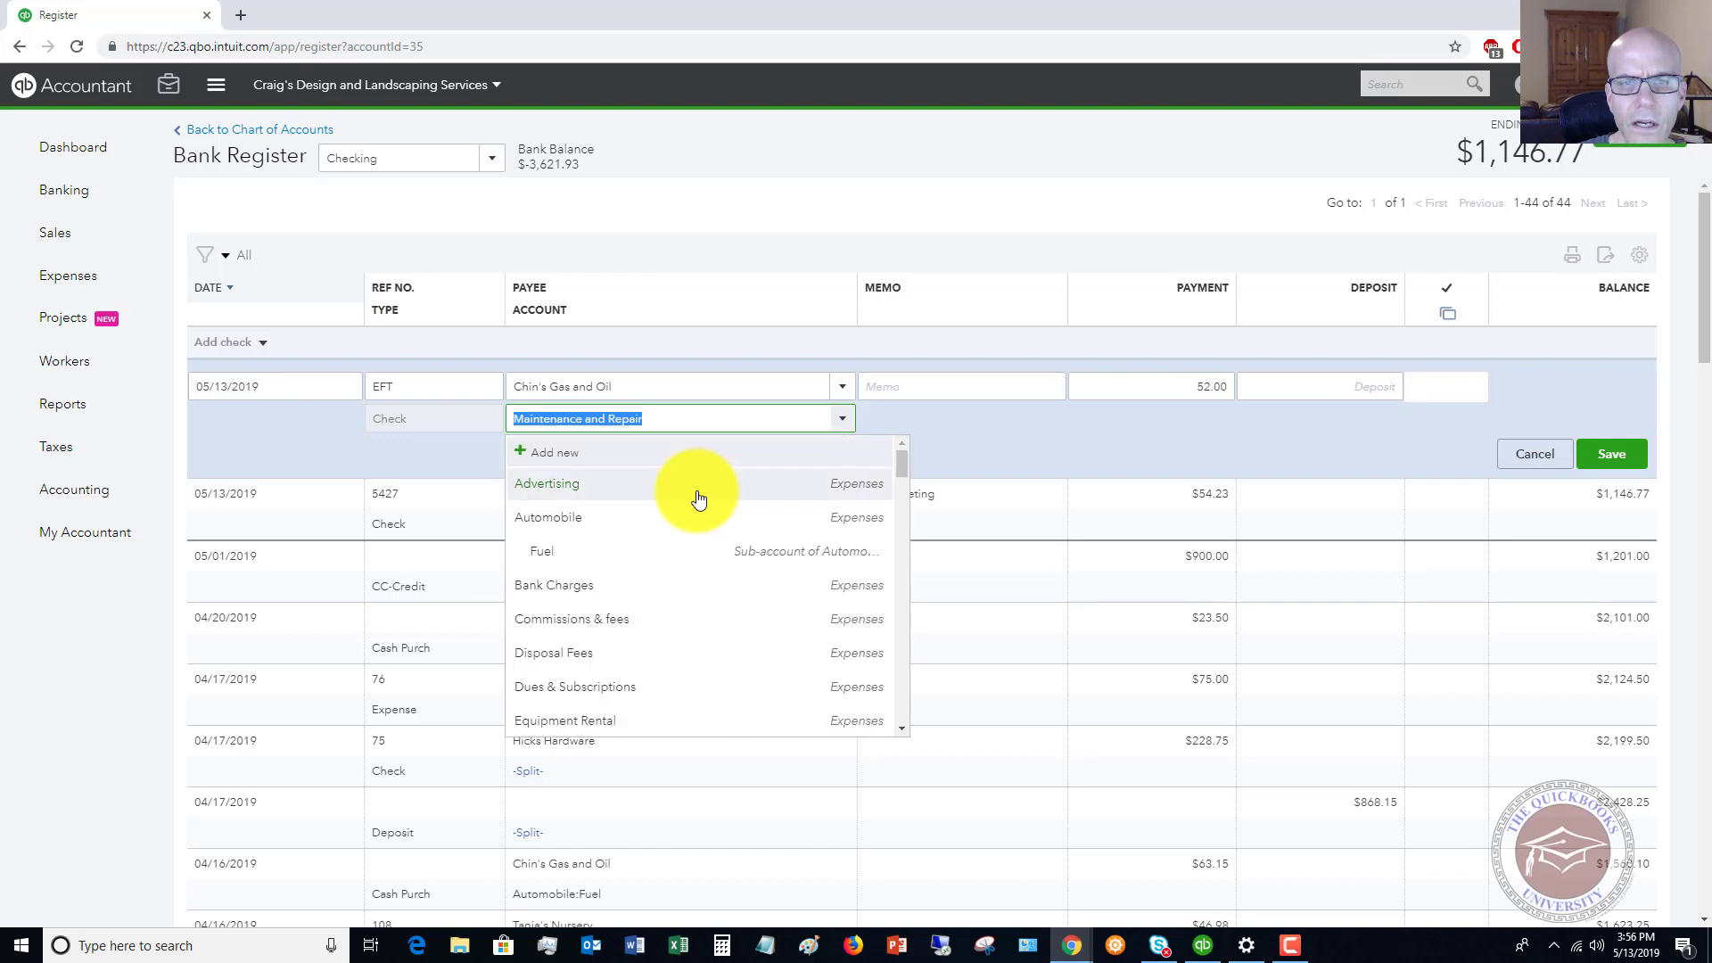
left_click(601, 552)
Step: Save the $52.00 Chin's Gas and Oil EFT, bringing the balance to $1,094.77
left_click(1610, 453)
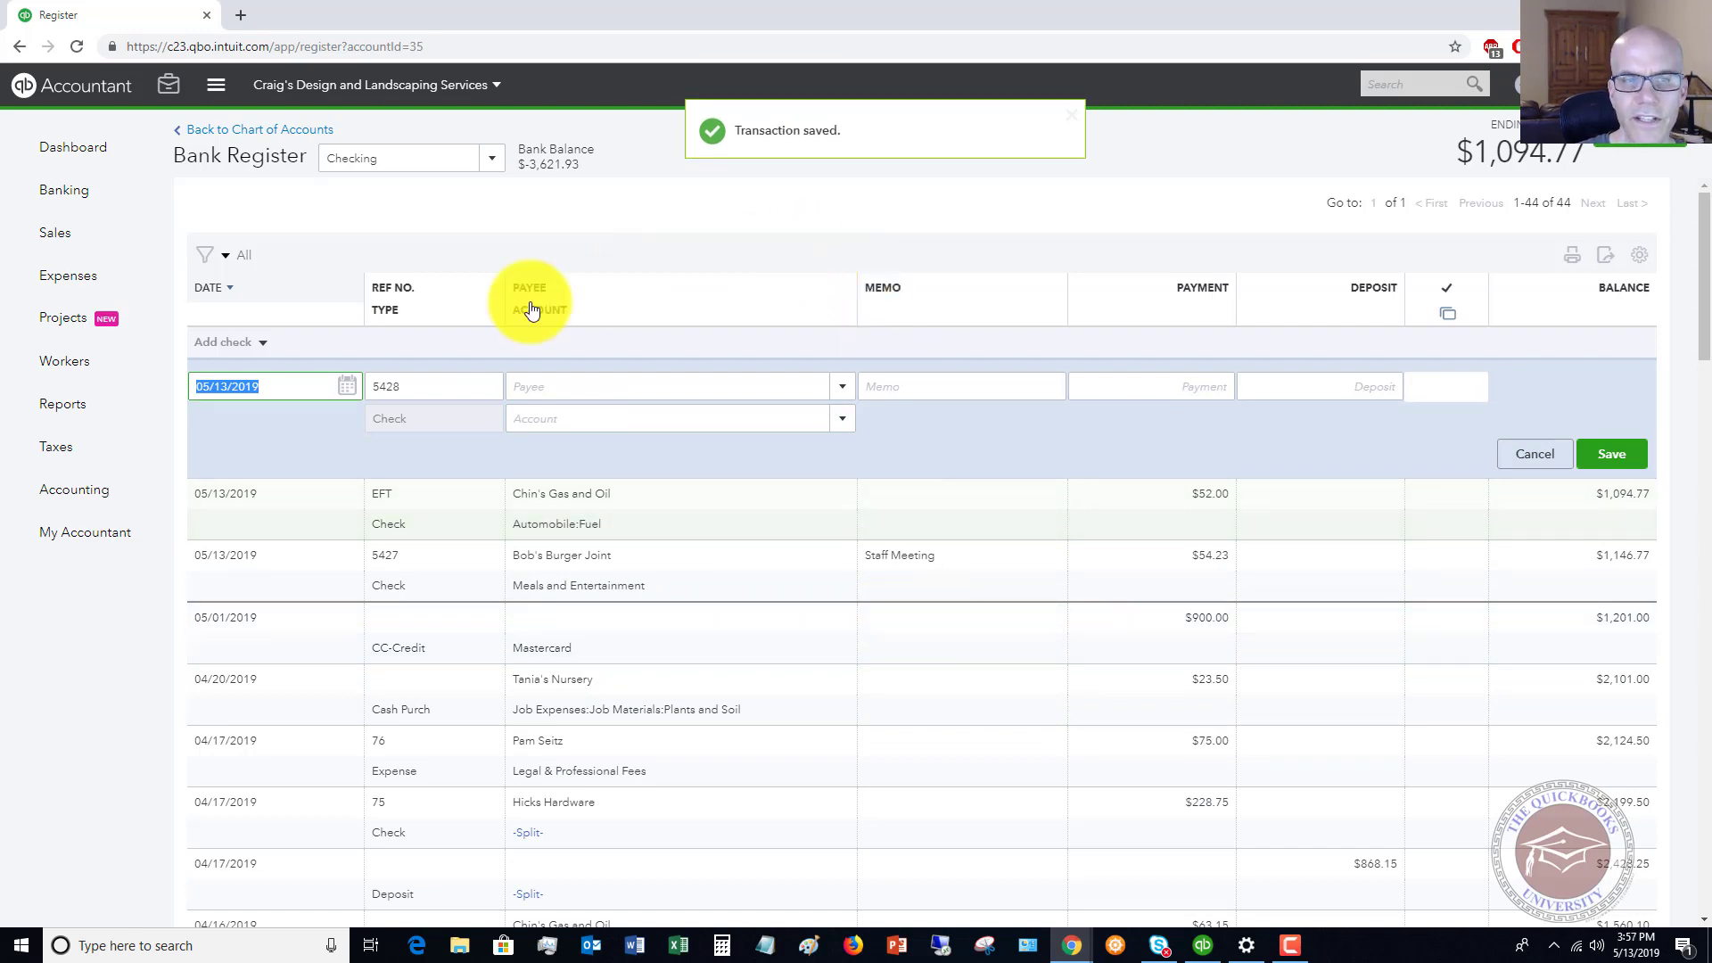
left_click(264, 344)
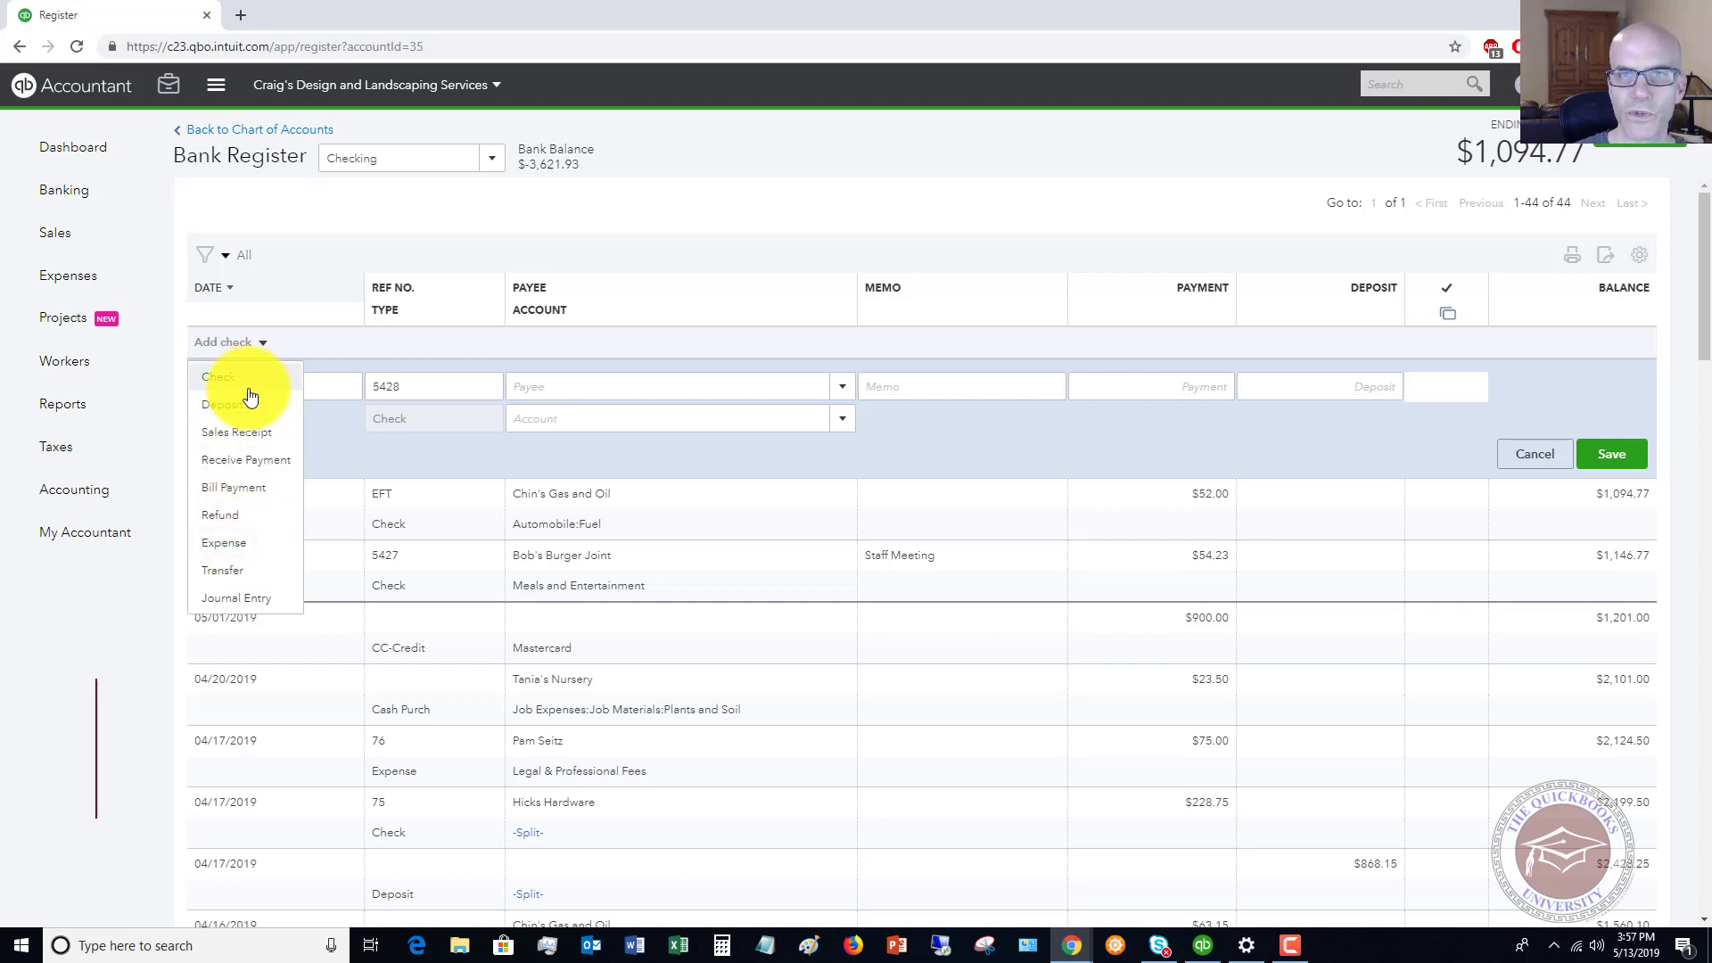
left_click(758, 206)
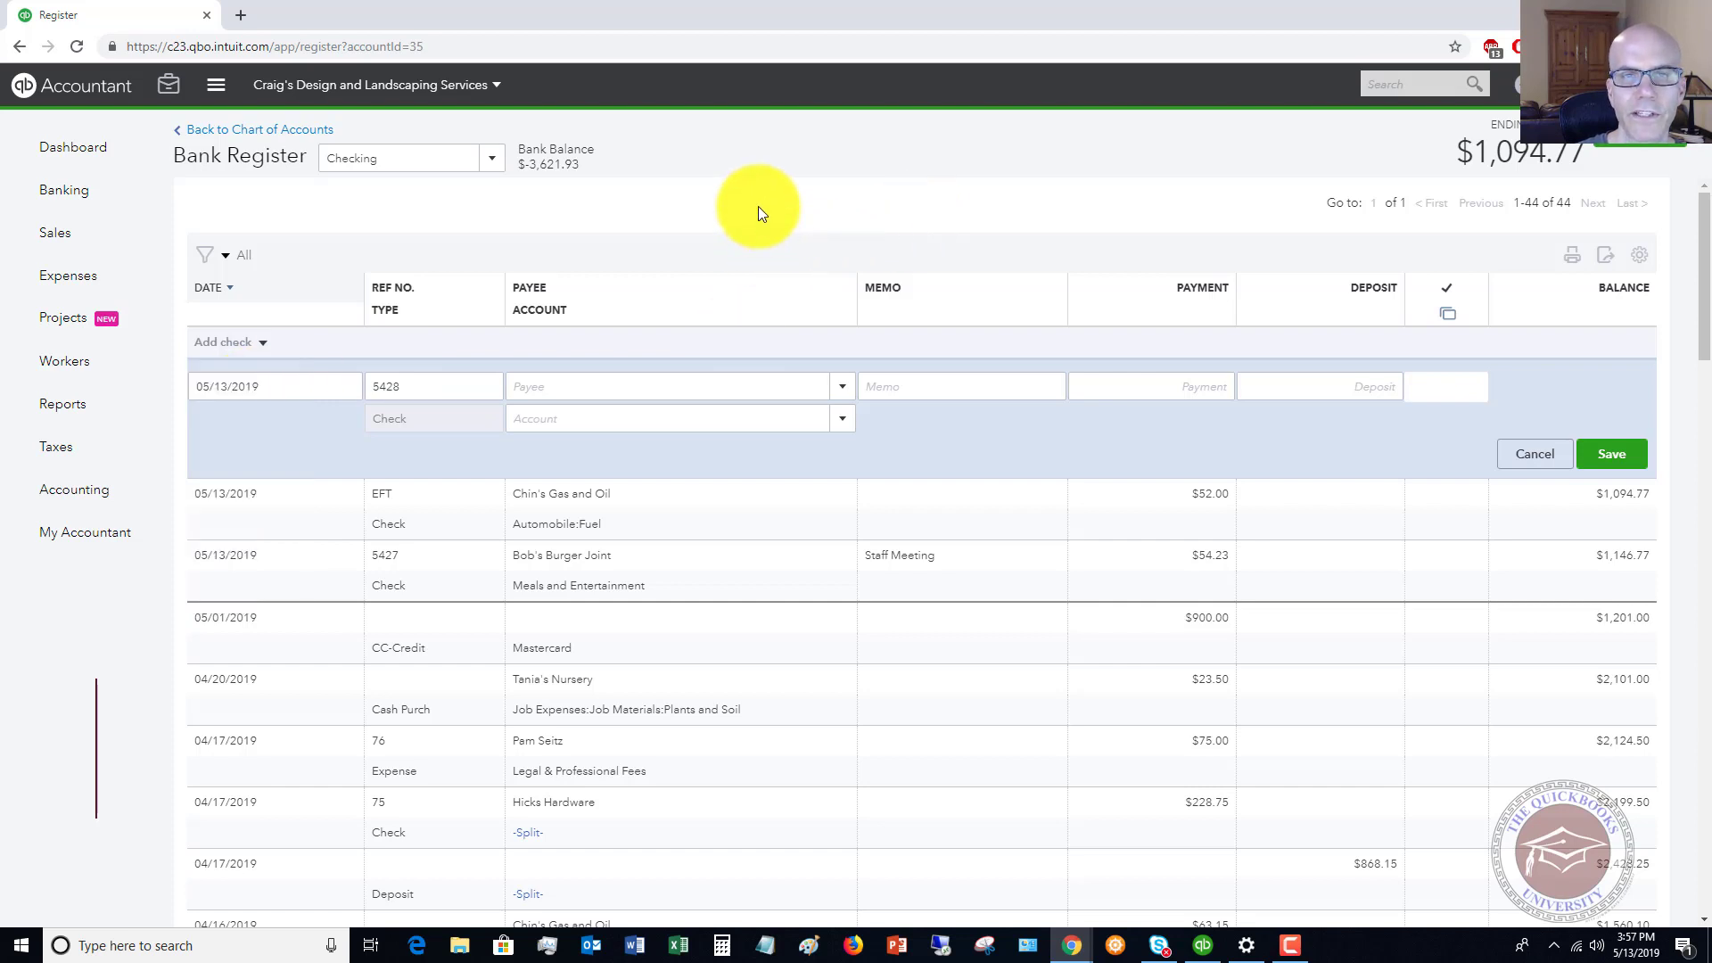